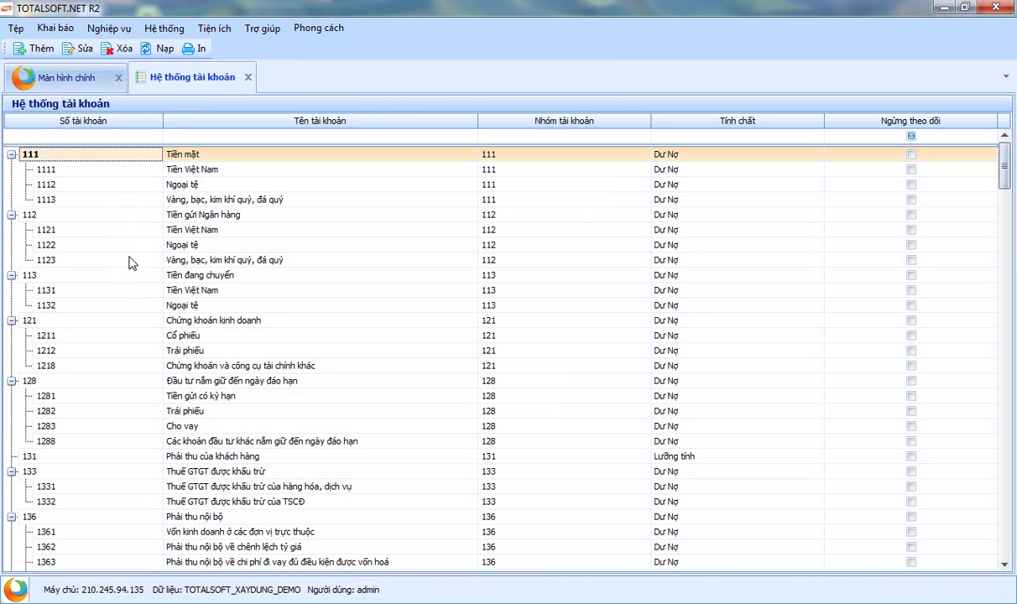
- Examine the chart of accounts from 111 onward, including the sub-accounts under 111, 112 and 133
scroll(131, 263, "down", 2)
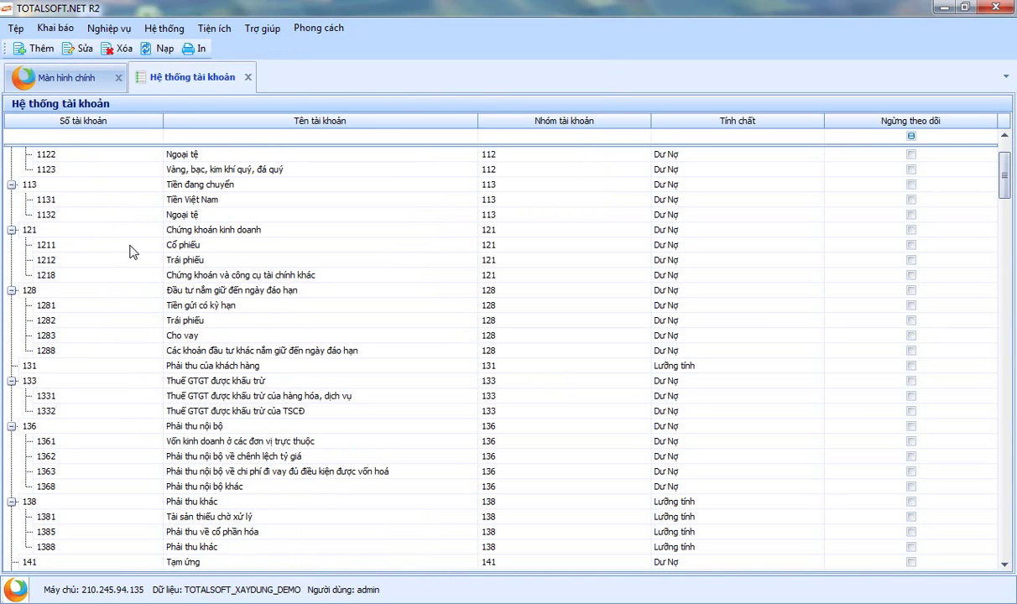
scroll(130, 250, "down", 4)
scroll(130, 249, "down", 3)
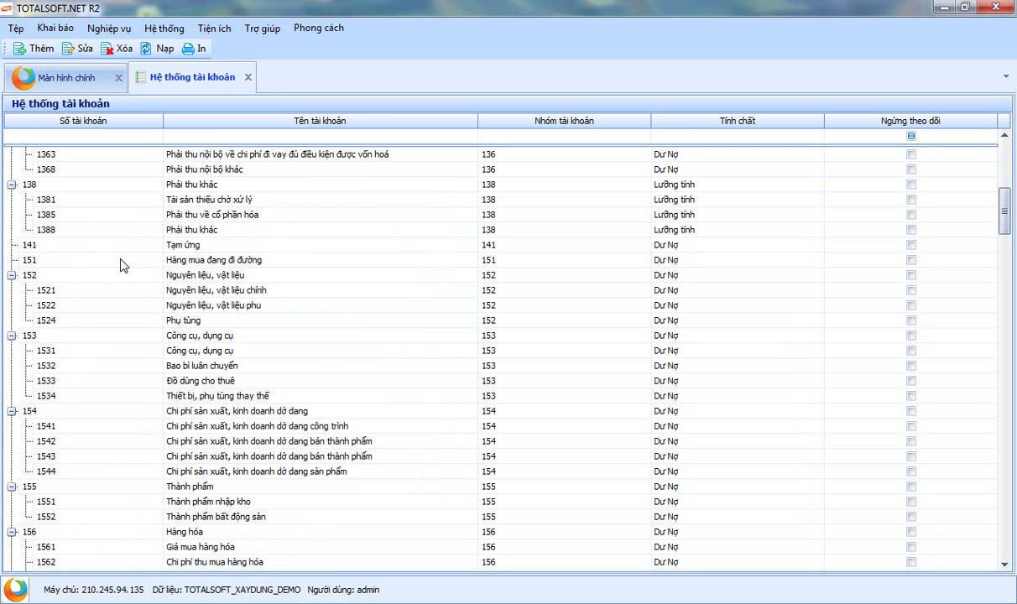
scroll(120, 266, "down", 10)
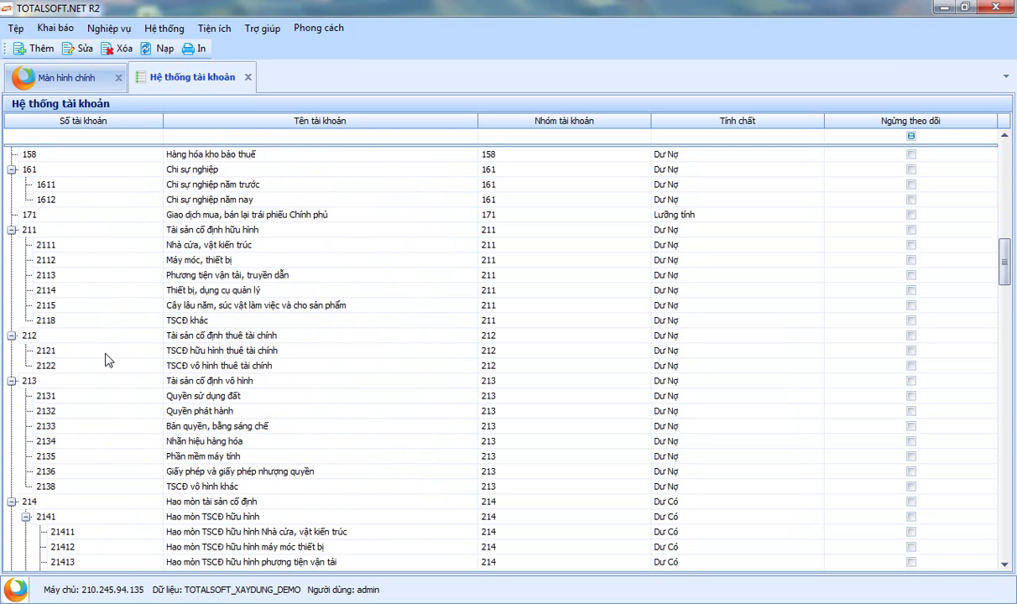
scroll(106, 360, "down", 4)
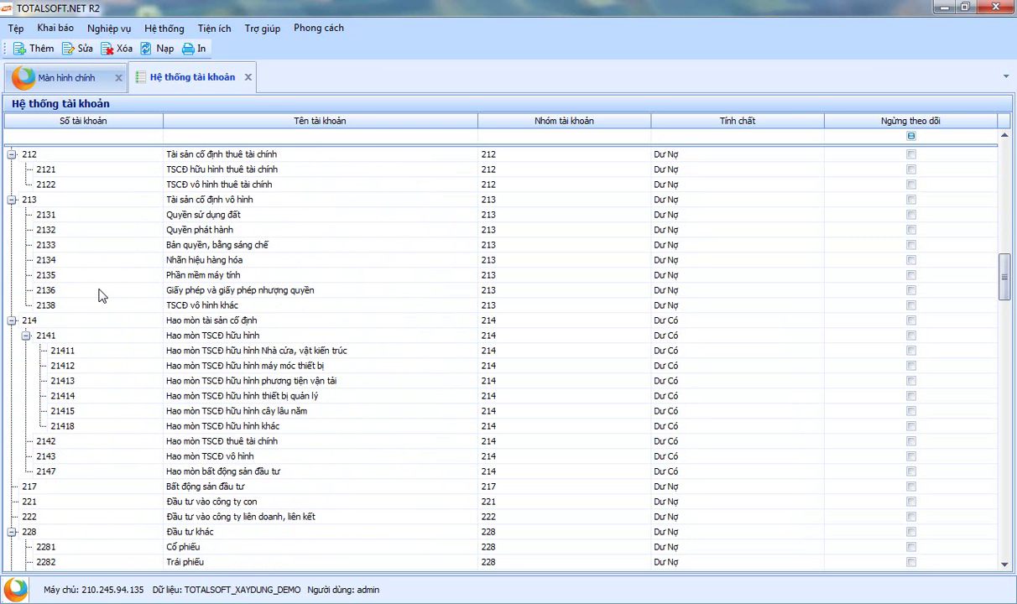
scroll(99, 292, "up", 20)
scroll(101, 290, "up", 6)
left_click(93, 185)
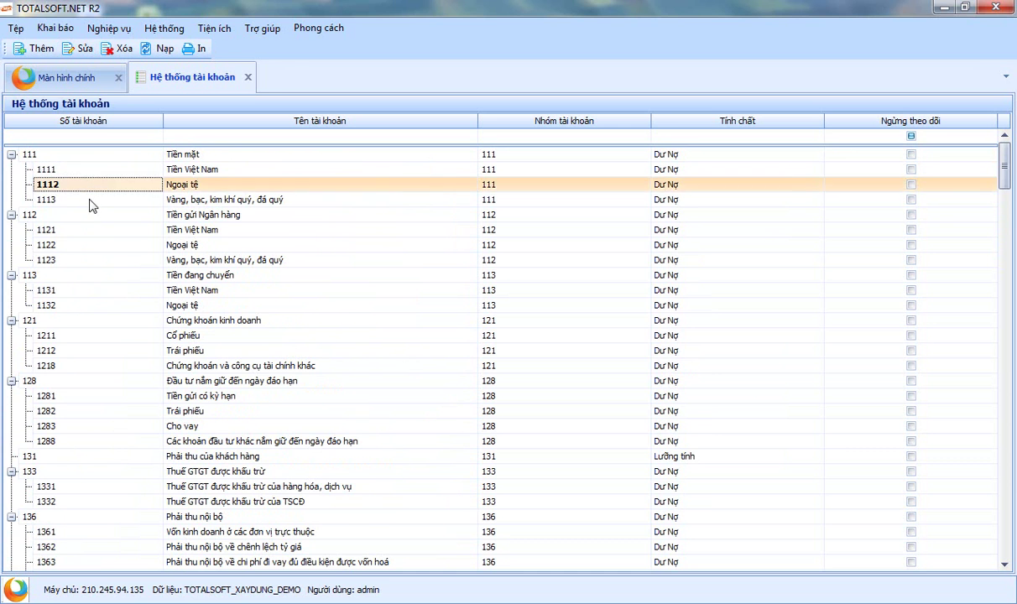
left_click(90, 201)
left_click(86, 229)
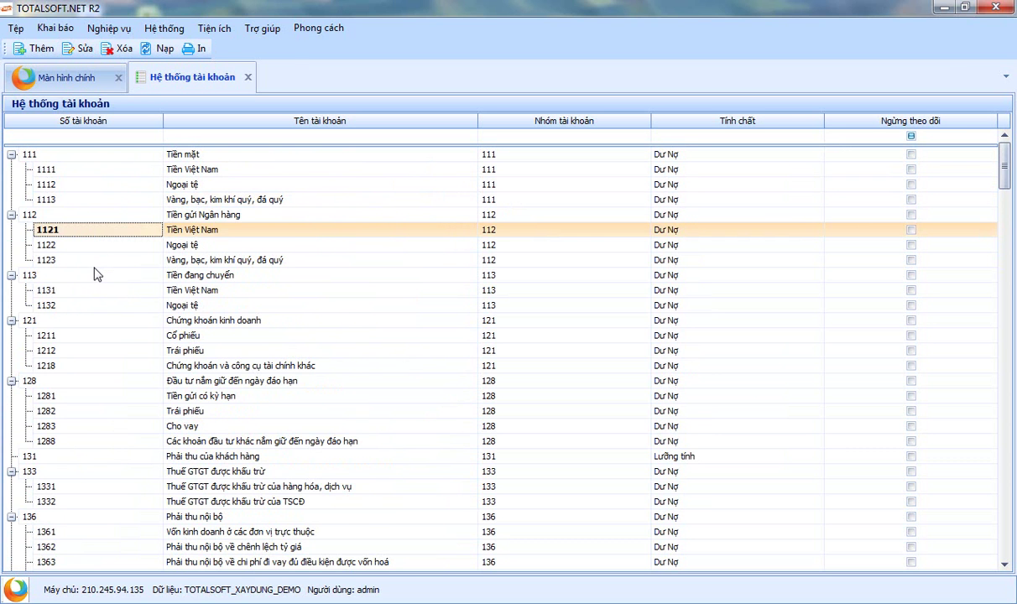
scroll(102, 303, "down", 1)
scroll(103, 311, "down", 3)
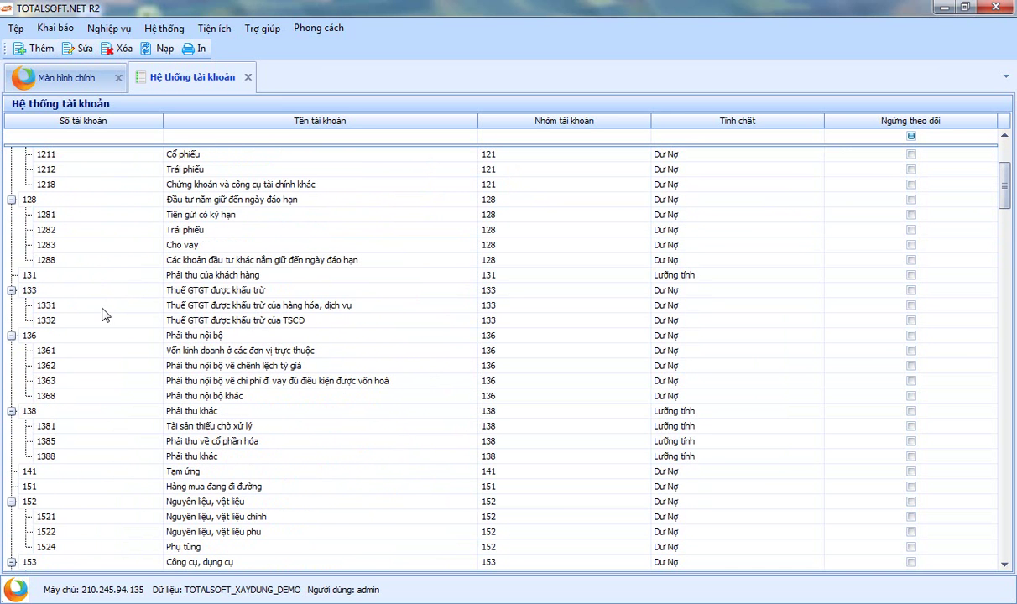
left_click(76, 308)
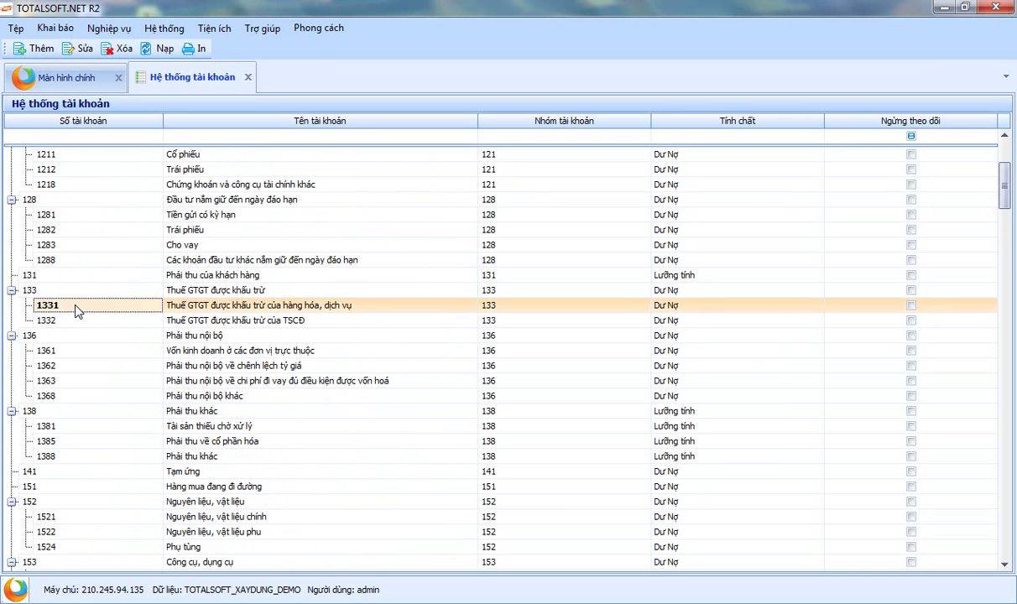
scroll(82, 257, "up", 4)
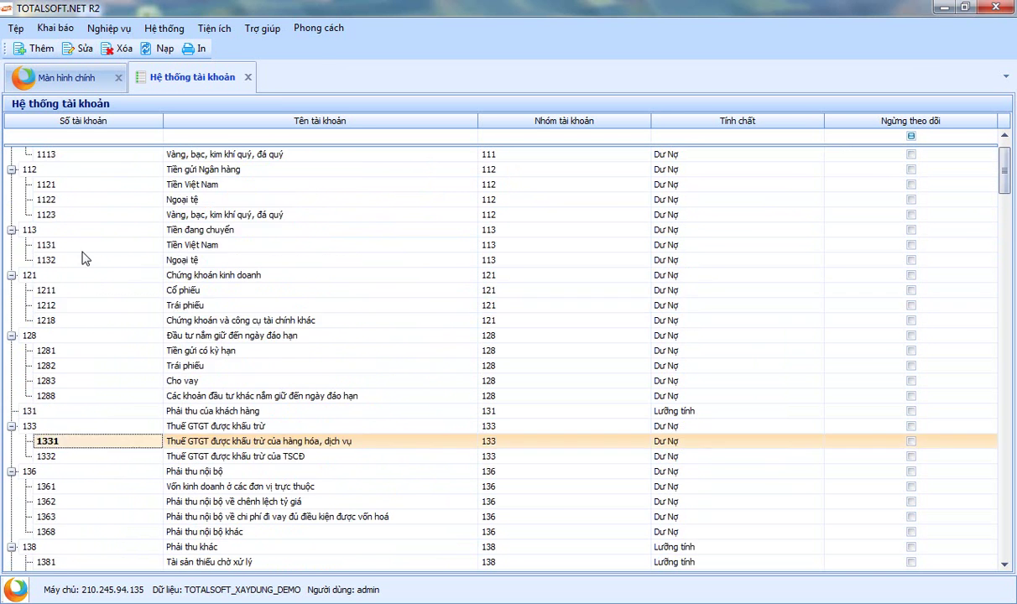
left_click(84, 233)
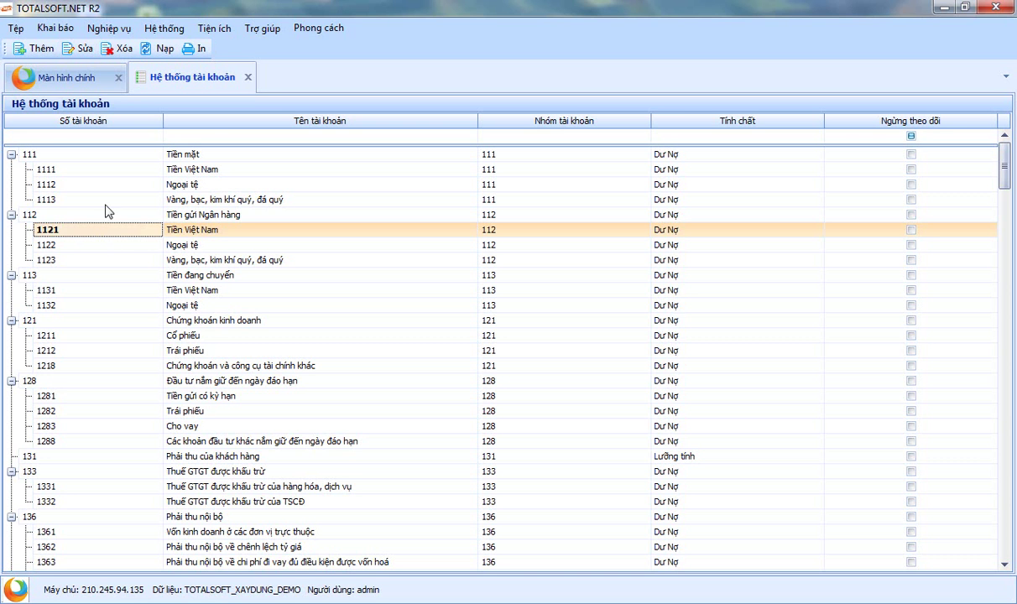
left_click(55, 28)
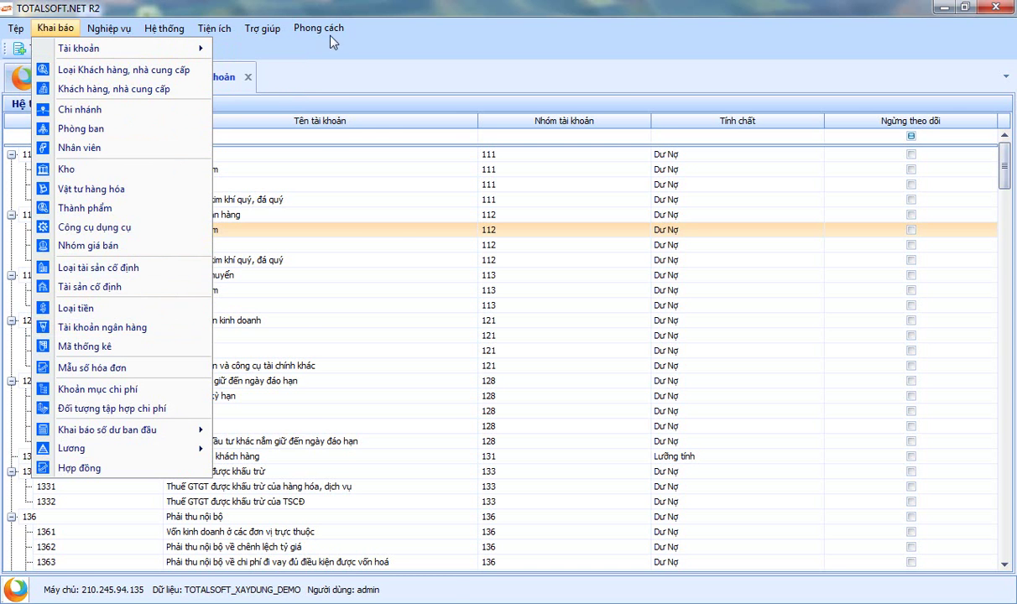
left_click(179, 140)
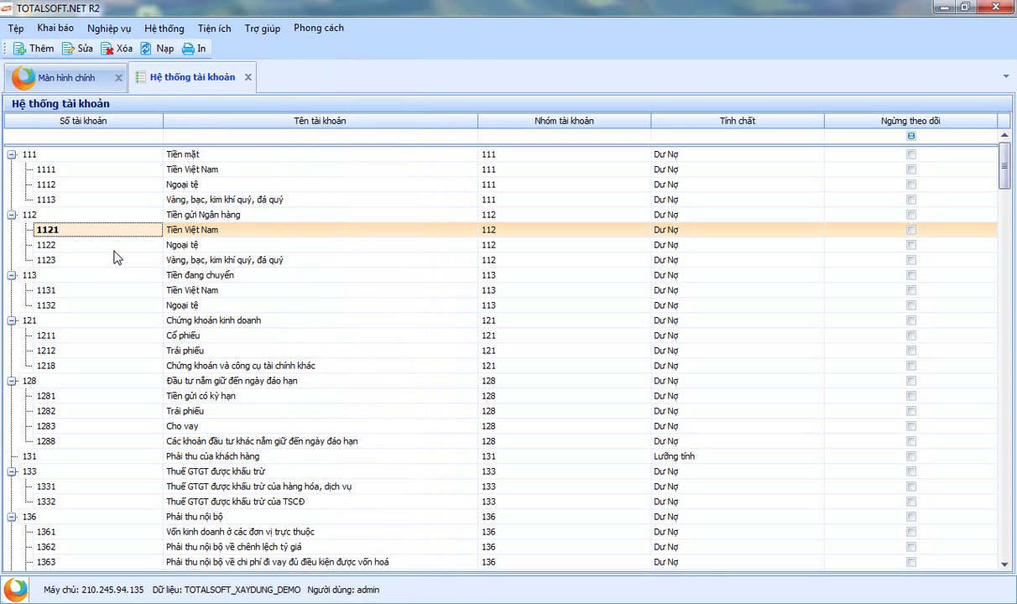
- Examine account 131 (Phải thu của khách hàng) and the accounts around it in the chart of accounts
scroll(94, 304, "down", 2)
scroll(94, 304, "down", 1)
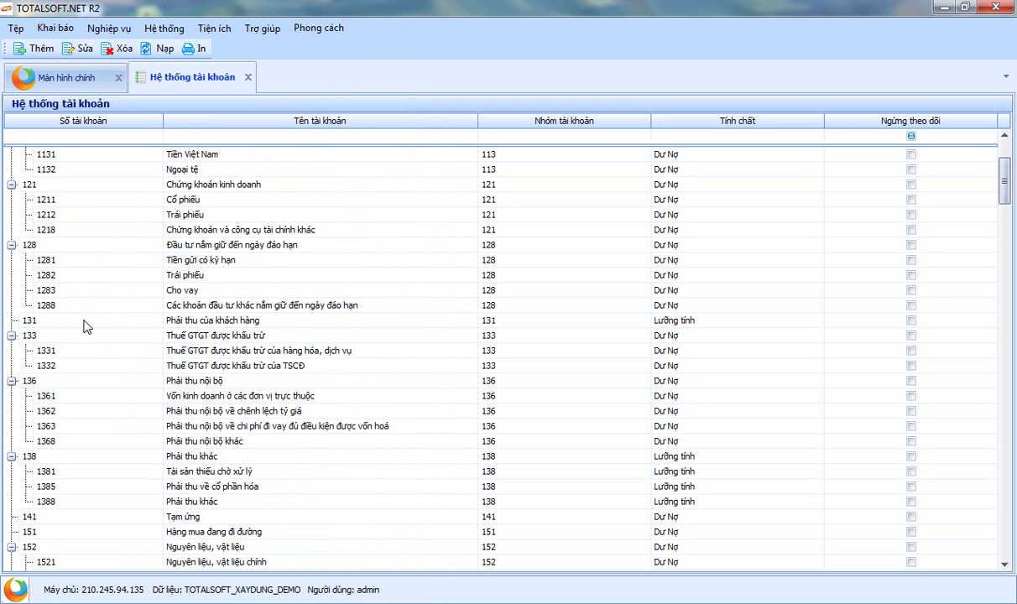
left_click(88, 322)
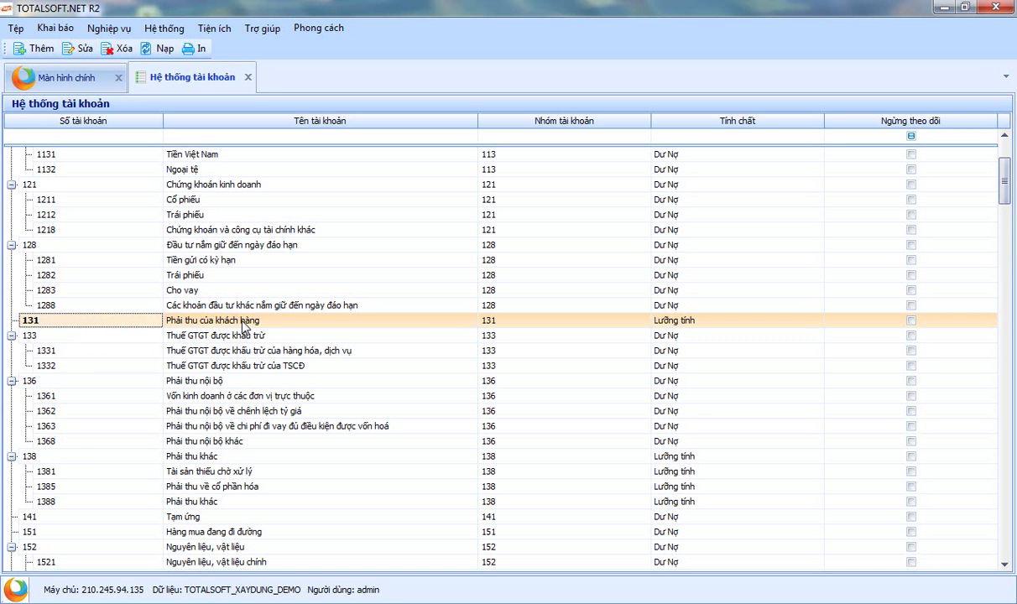
scroll(100, 329, "down", 1)
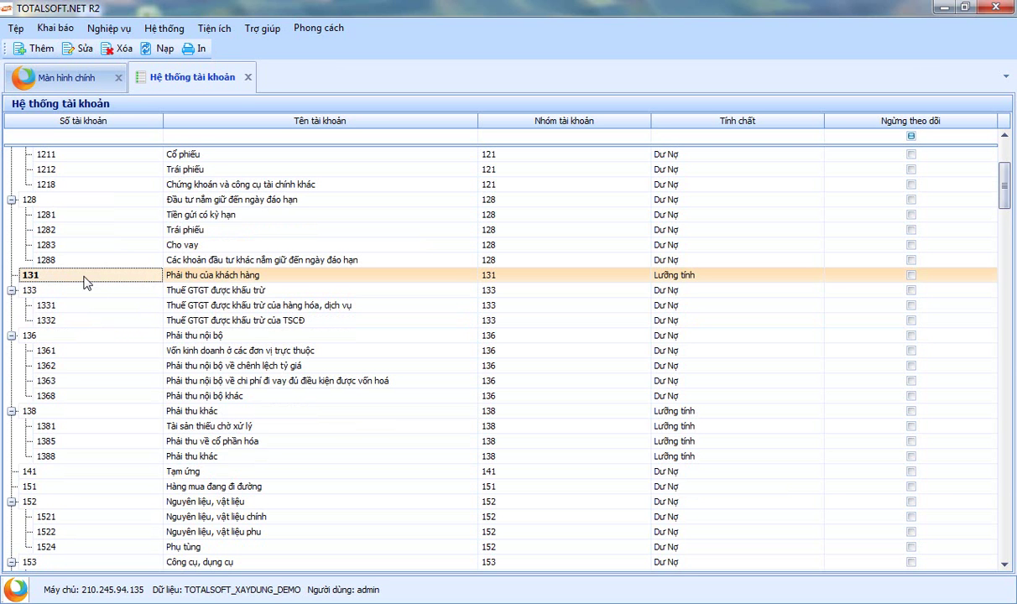
scroll(90, 311, "down", 1)
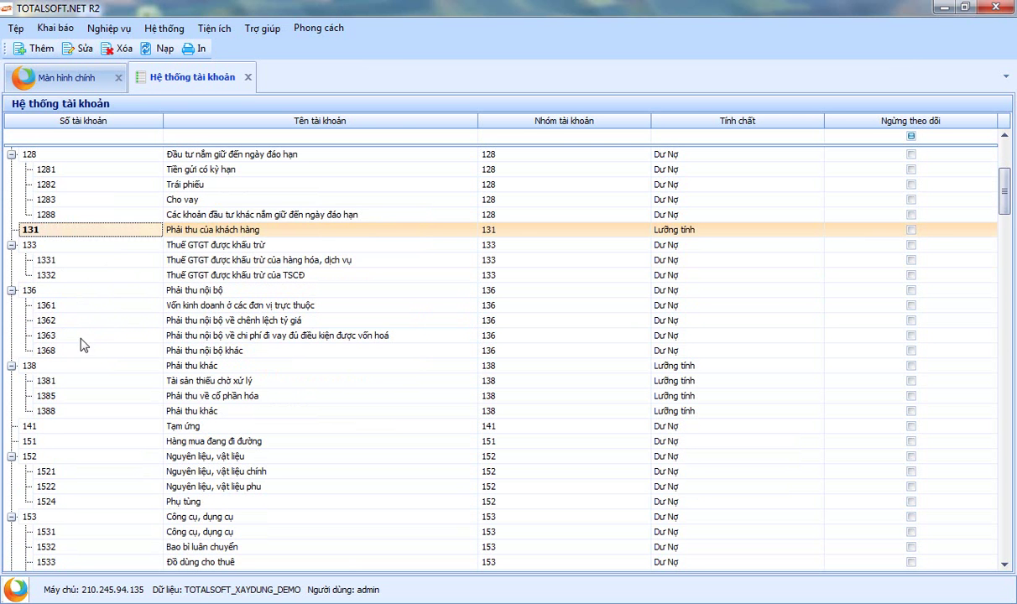
- Start a new account based on 3411, with number 34111 and name "Các khoản đi vay ngắn hạn"
scroll(90, 335, "down", 12)
scroll(99, 350, "down", 16)
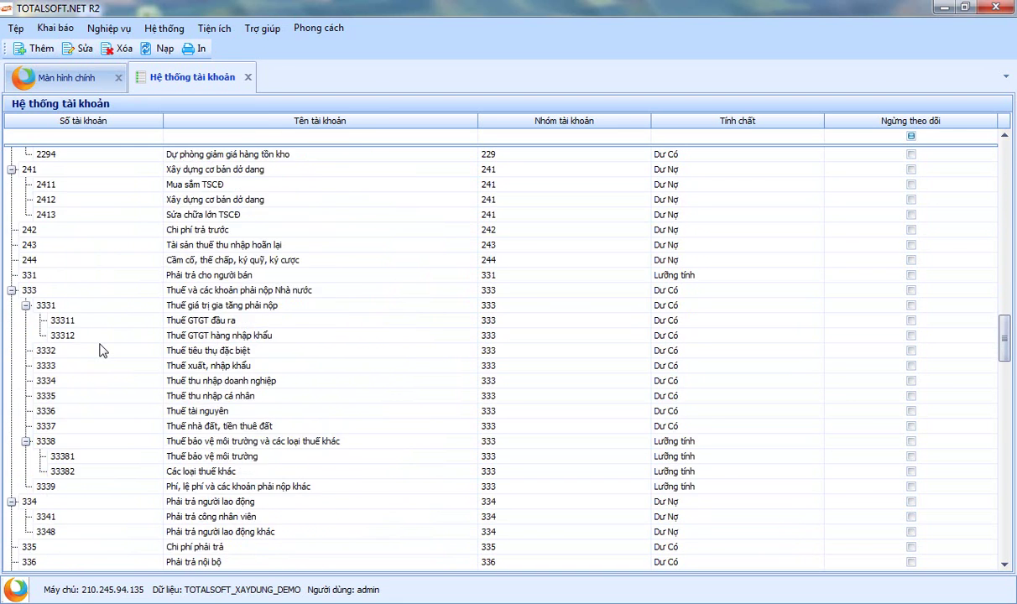
scroll(98, 350, "down", 5)
scroll(100, 351, "down", 3)
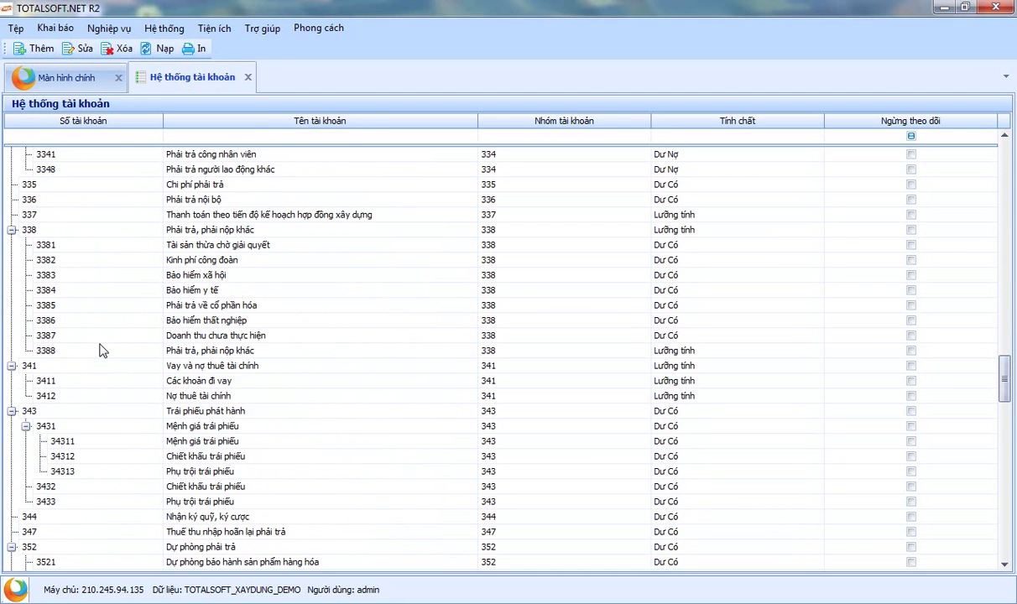
left_click(100, 379)
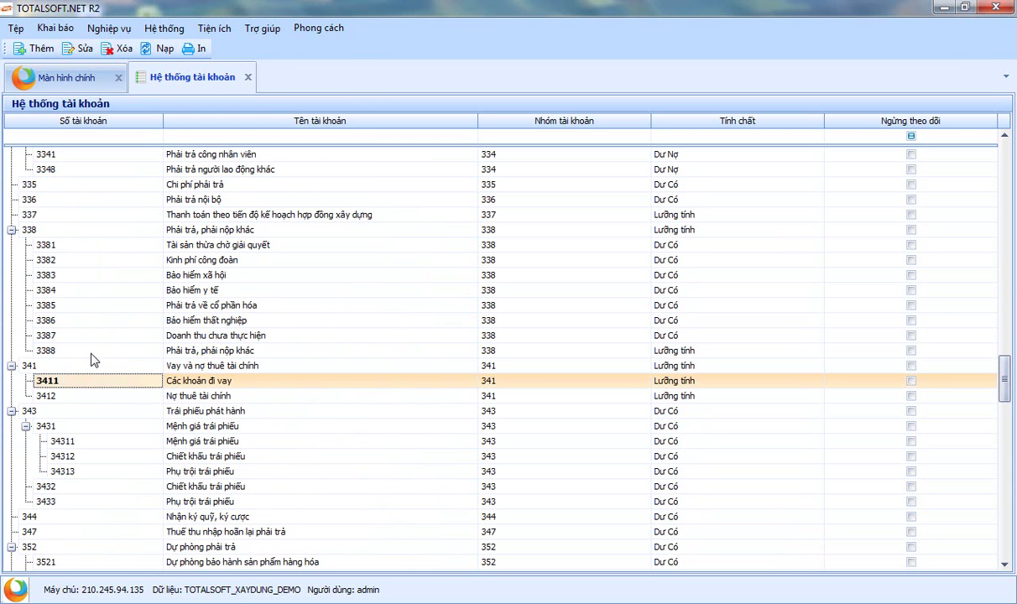
scroll(91, 366, "down", 2)
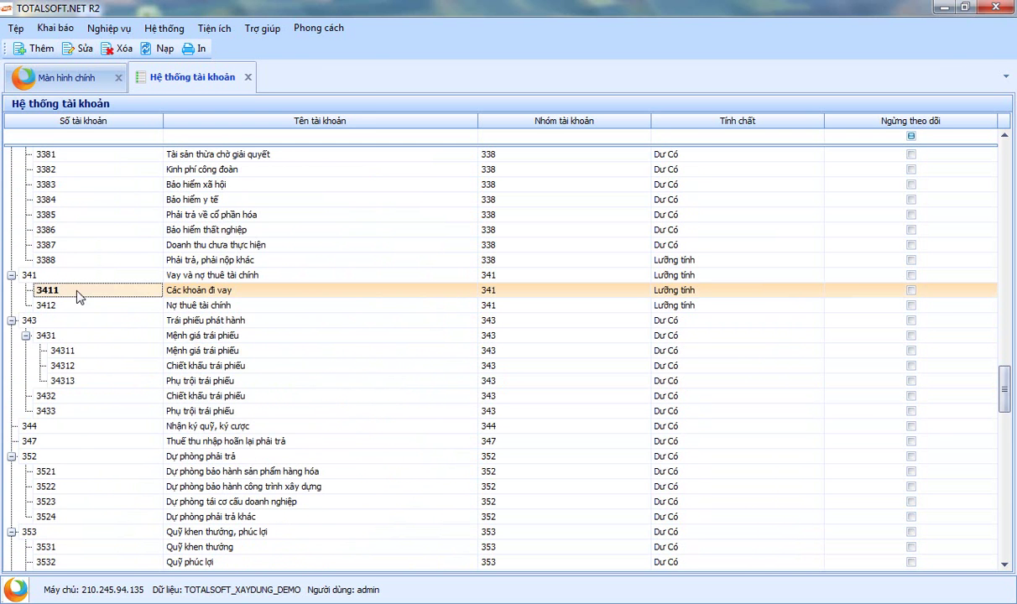
left_click(63, 306)
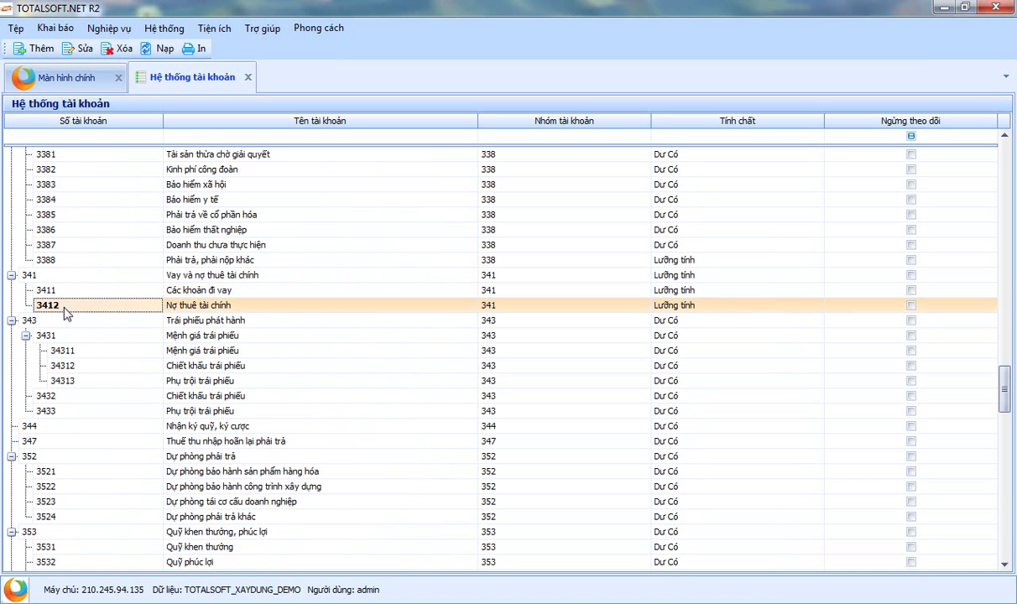
left_click(71, 294)
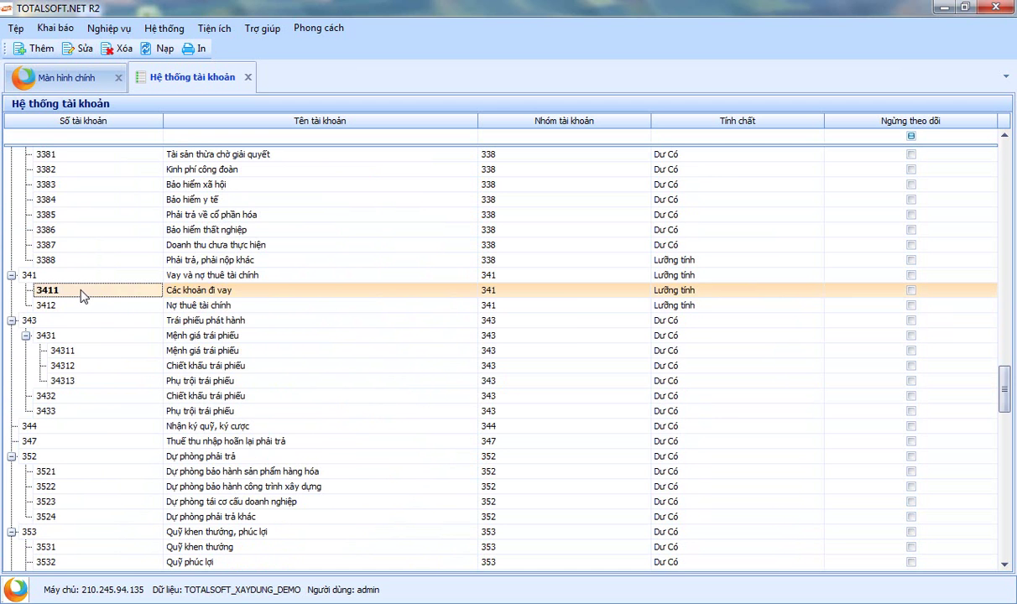
right_click(81, 293)
left_click(115, 300)
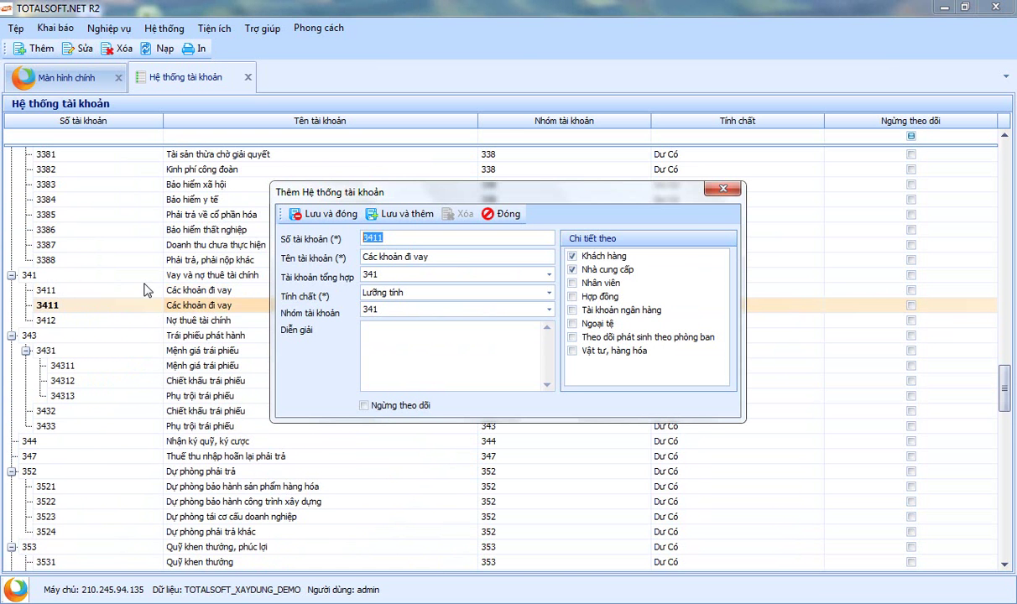
type("1")
type("ngắn hạn")
- Set the new account's parent account (Tài khoản tổng hợp) to 3411
key("Tab")
key("End")
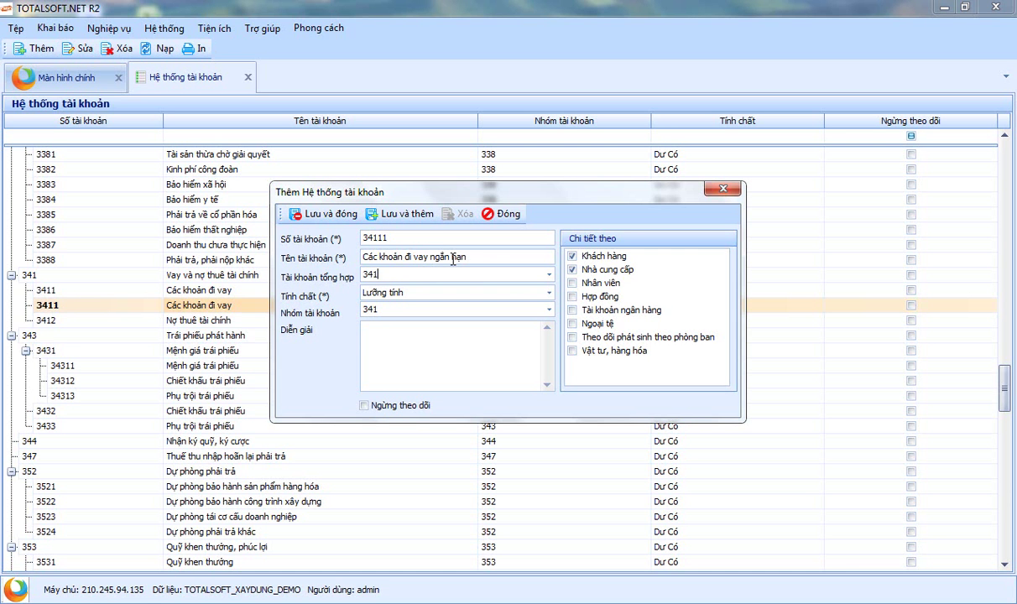
key("alt+Down")
type("2")
key("BackSpace")
type("1")
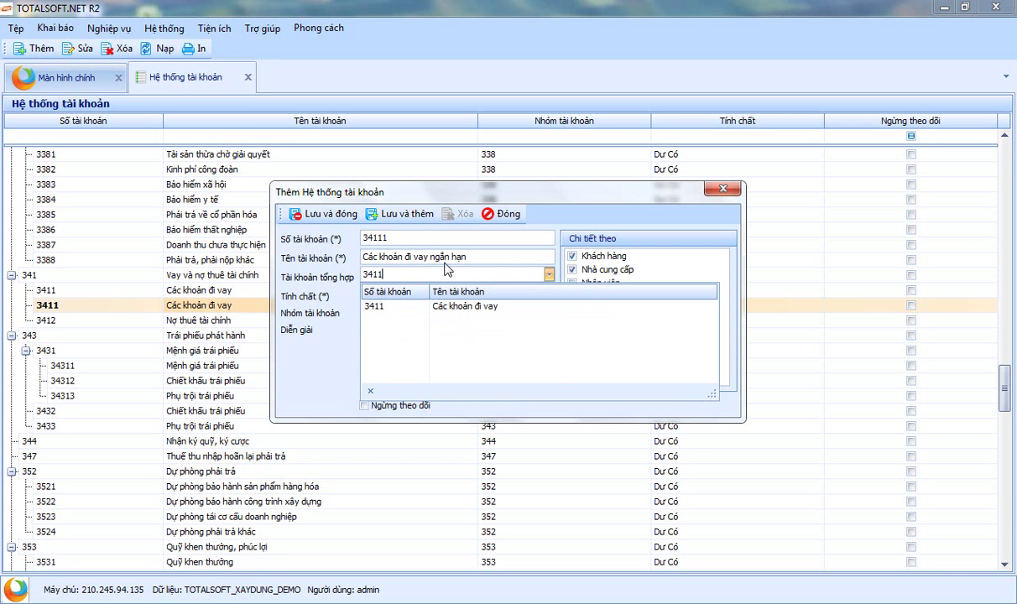
key("Return")
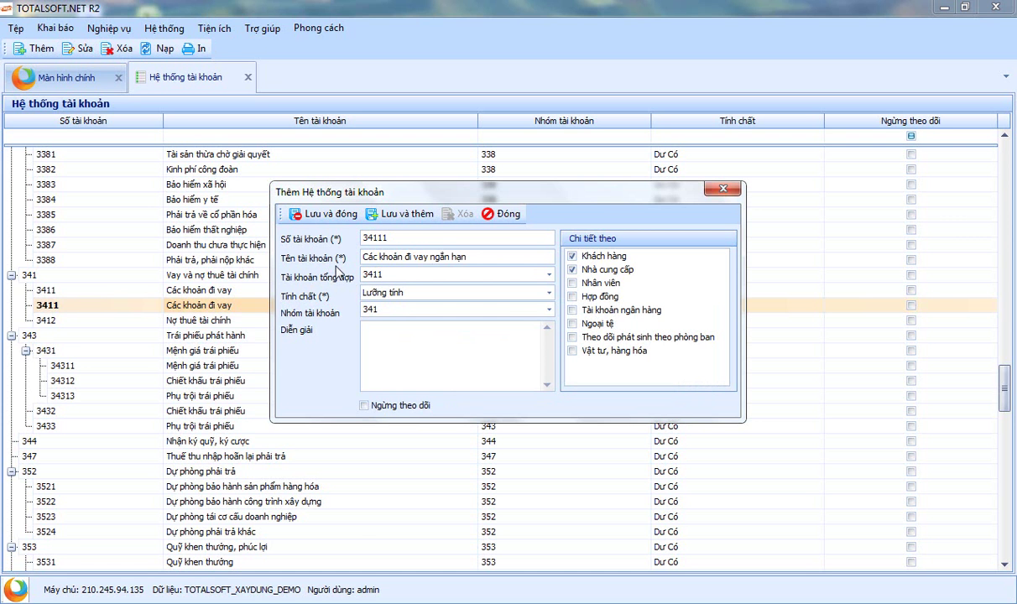
- Enable detail tracking by Nhân viên for account 34111, keep its nature as Lưỡng tính, and save and close it
left_click(392, 294)
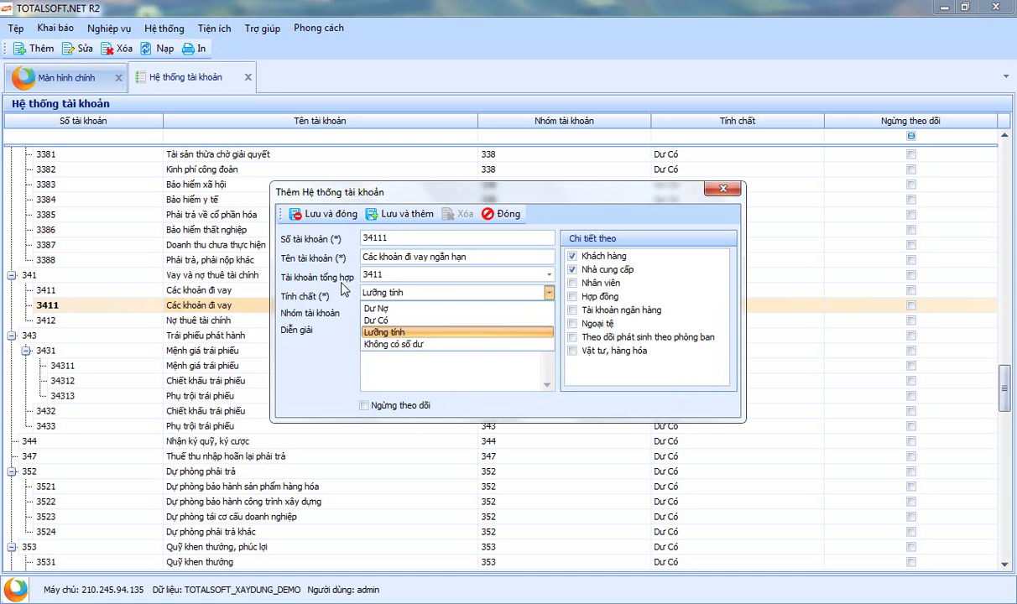
left_click(326, 285)
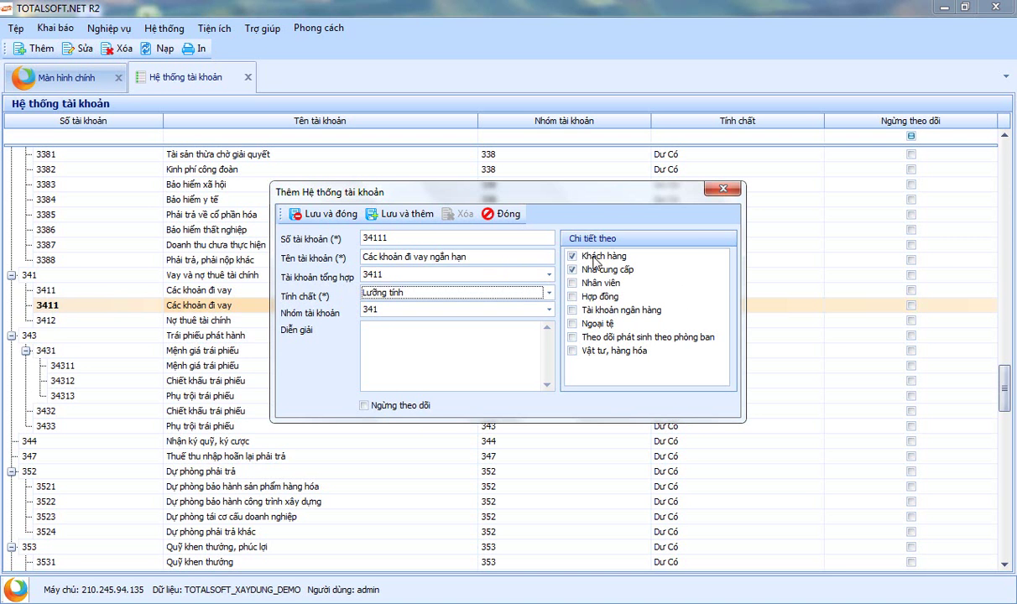
left_click(572, 283)
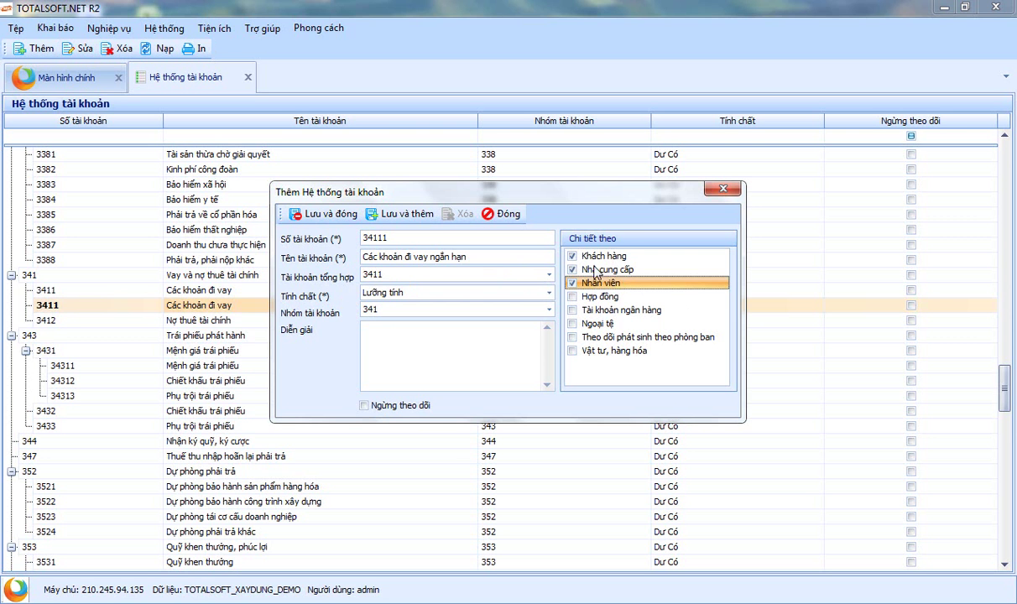
left_click_drag(464, 183, 447, 191)
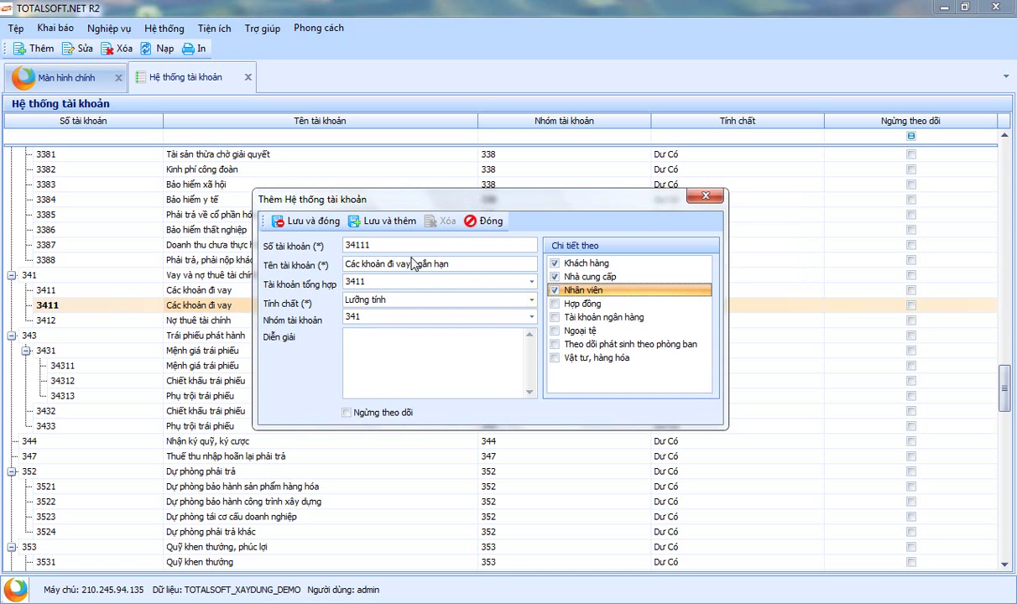
left_click(307, 221)
- Add account 34112 named "Các khoản đi vay trung hạn" based on account 34111, and save and close it
right_click(94, 307)
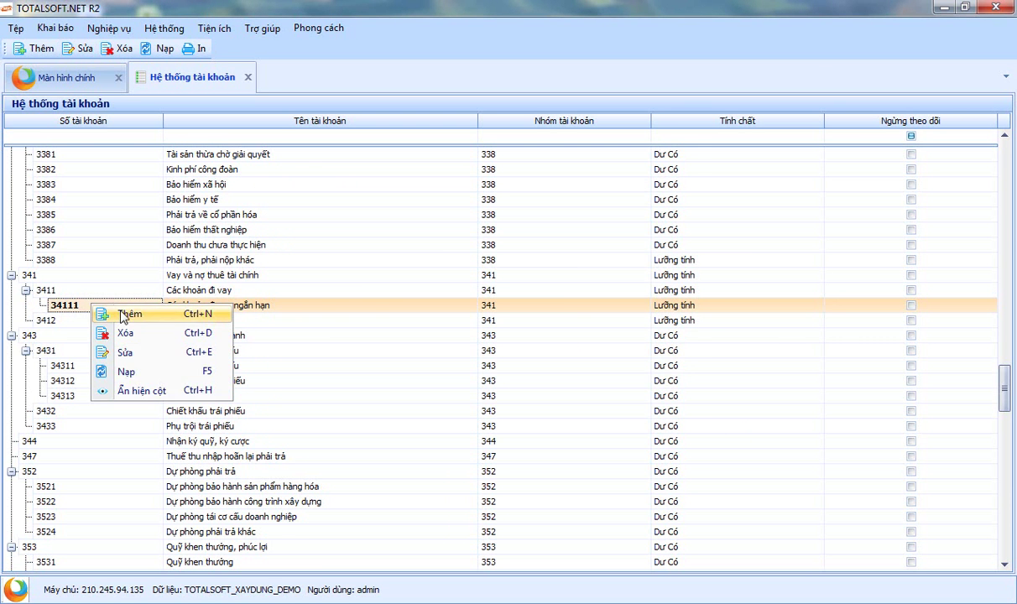
left_click(125, 314)
left_click(400, 239)
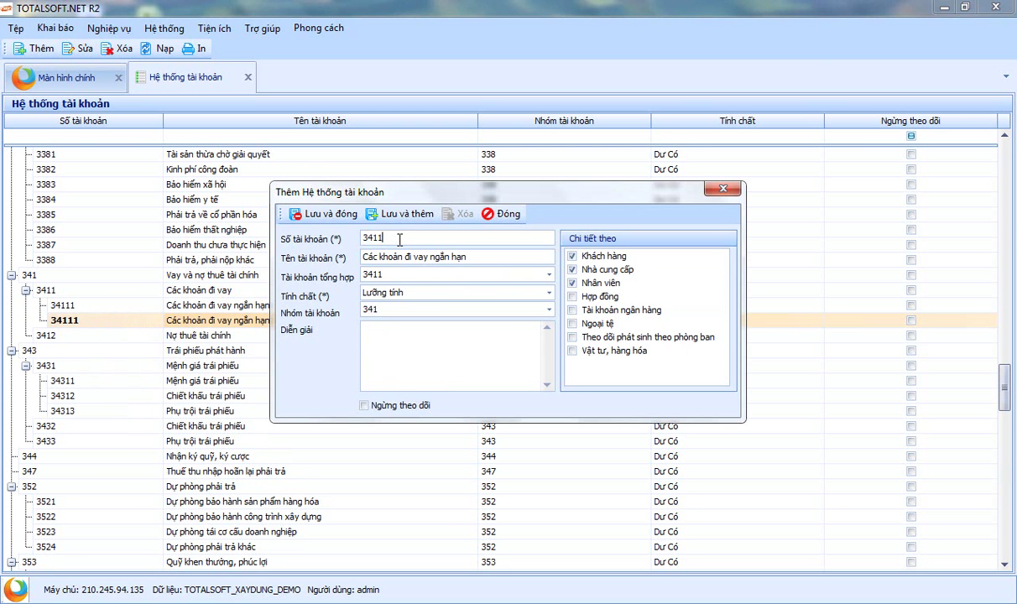
left_click_drag(472, 257, 432, 258)
type("trung hạn")
left_click(317, 212)
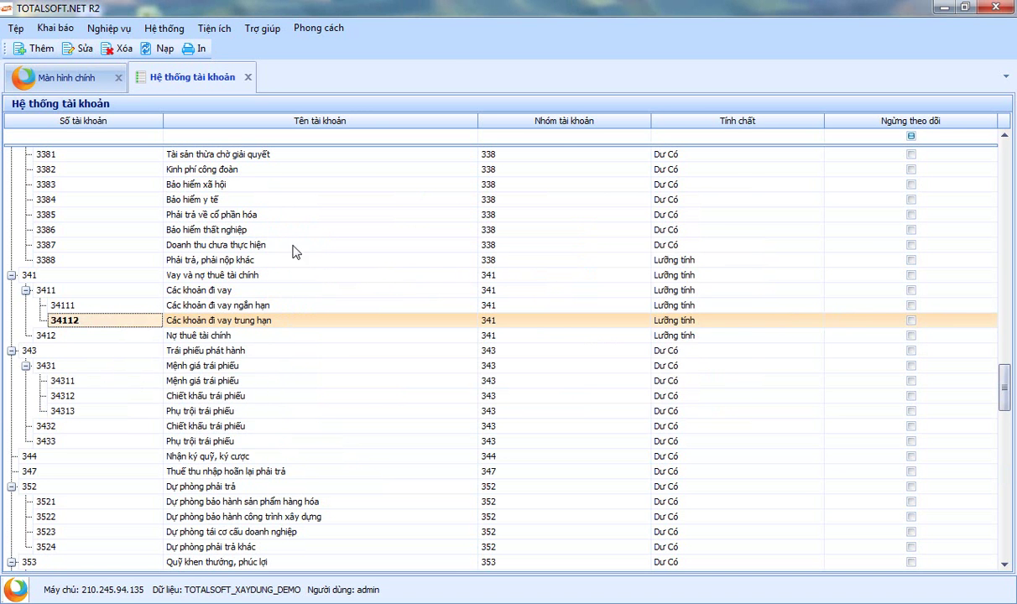
- Add account 34113 named "Các khoản đi vay dài hạn" based on account 34112, and save and close it
right_click(95, 325)
left_click(105, 329)
left_click(406, 238)
key("Tab")
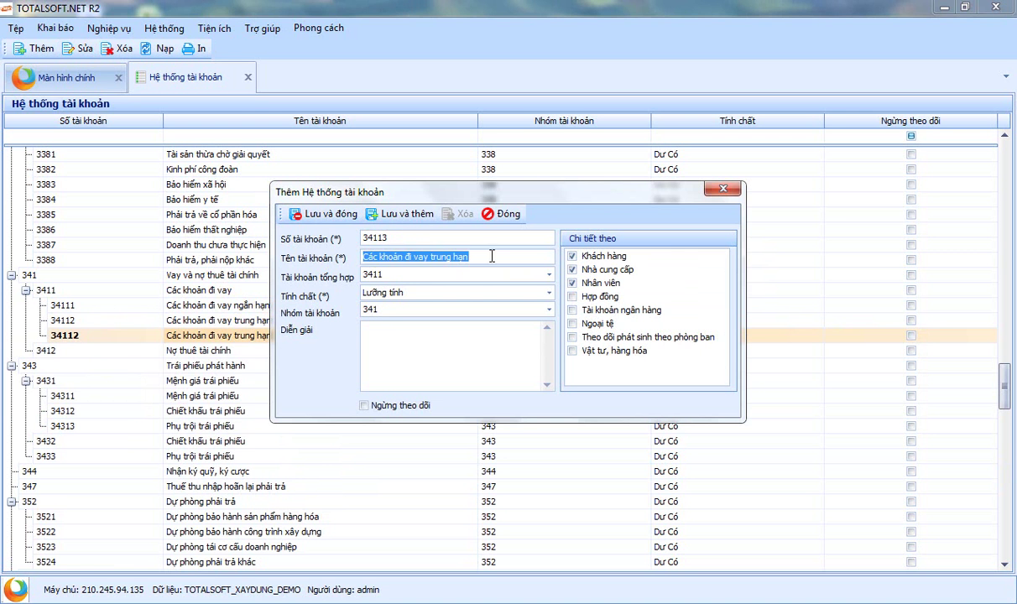
left_click_drag(468, 258, 436, 260)
type("dài")
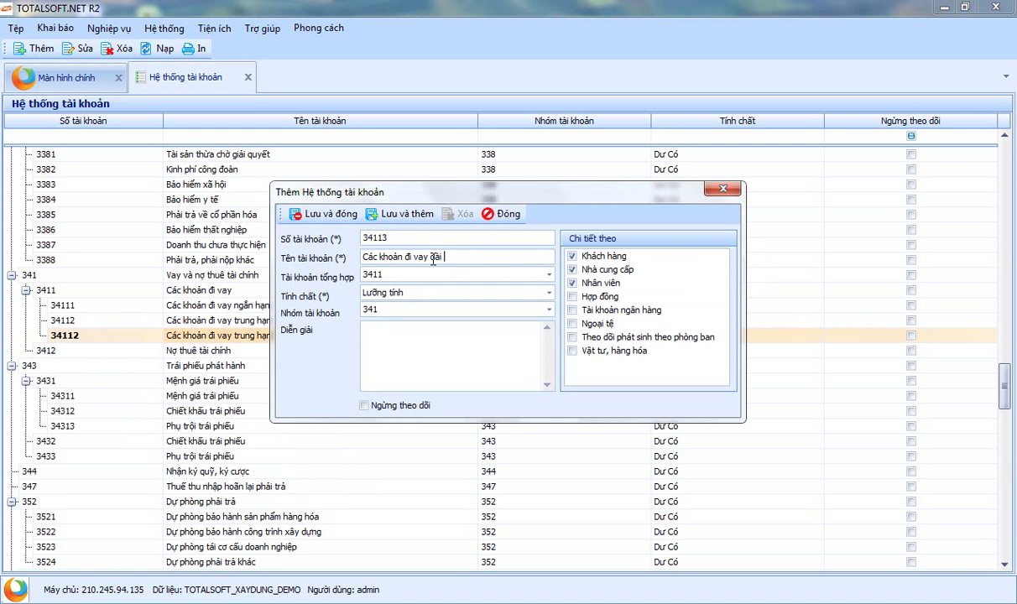
left_click(339, 215)
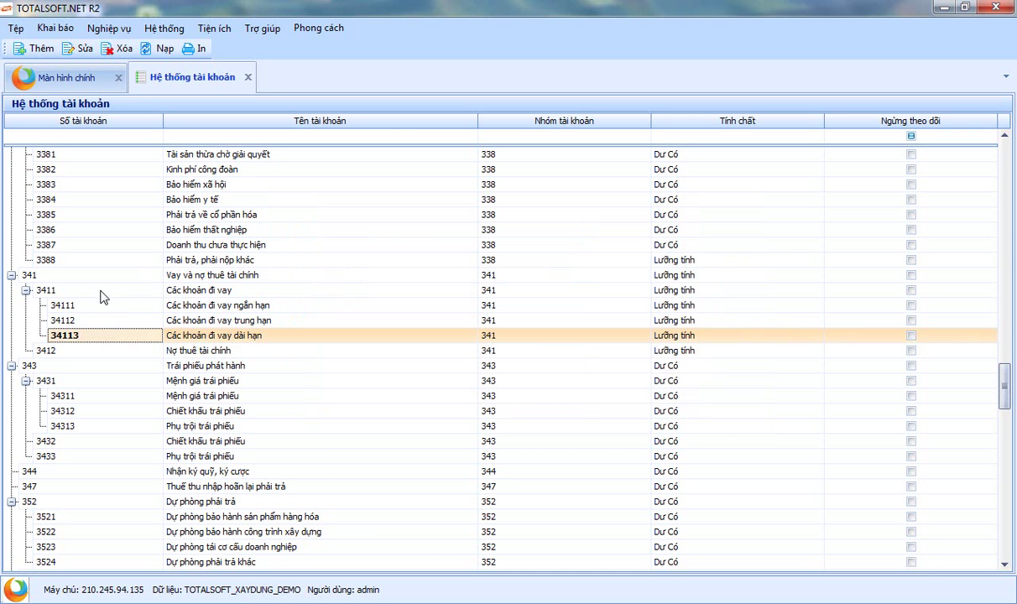
- Review the fixed-asset accounts under 211 and locate their corresponding depreciation accounts under 2141
scroll(103, 296, "down", 4)
scroll(102, 296, "down", 5)
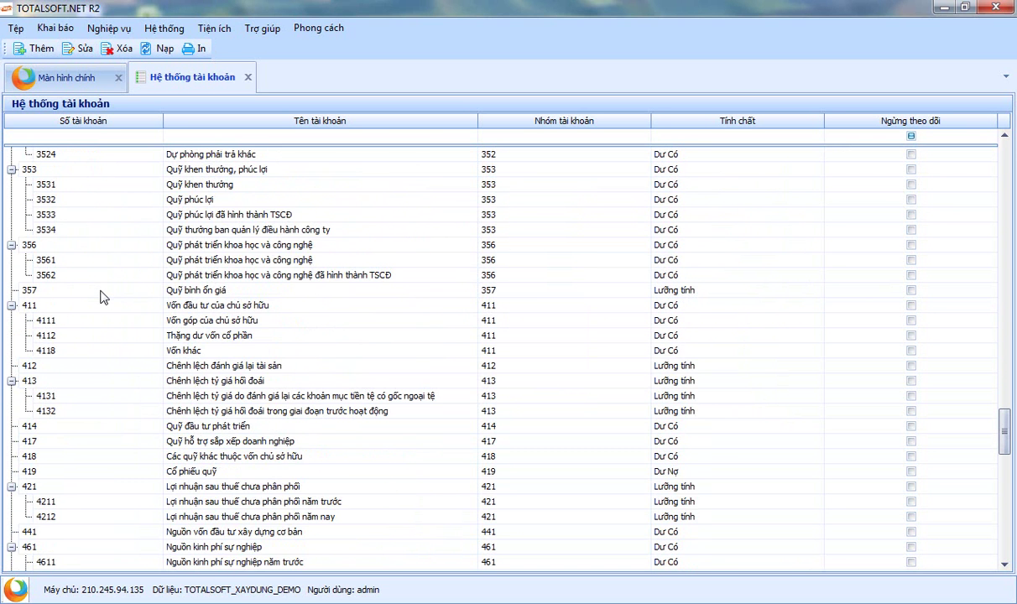
scroll(102, 296, "down", 2)
scroll(103, 296, "up", 10)
scroll(112, 291, "up", 20)
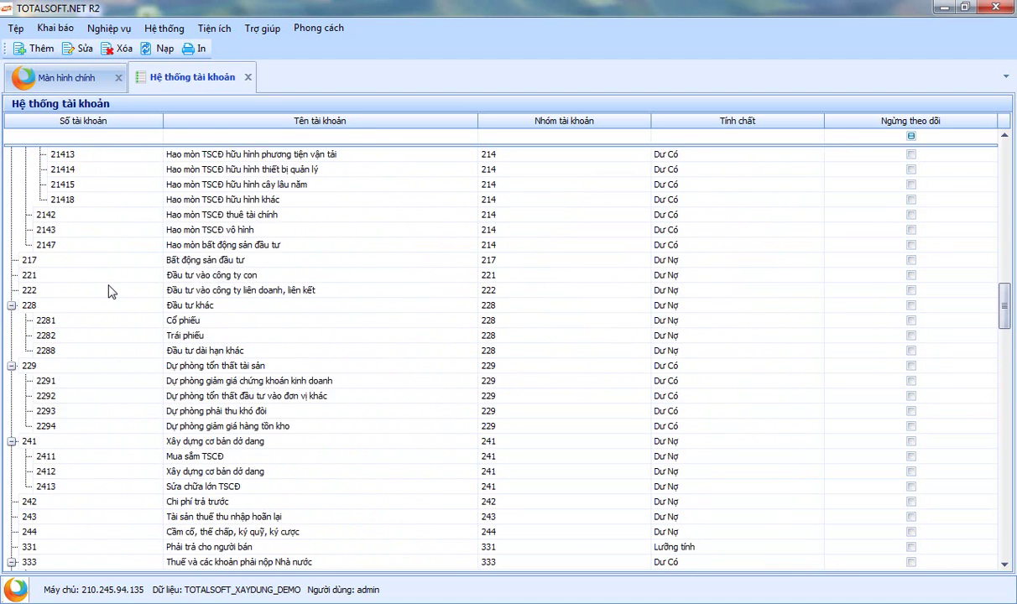
scroll(112, 292, "up", 3)
left_click(88, 251)
scroll(141, 225, "up", 2)
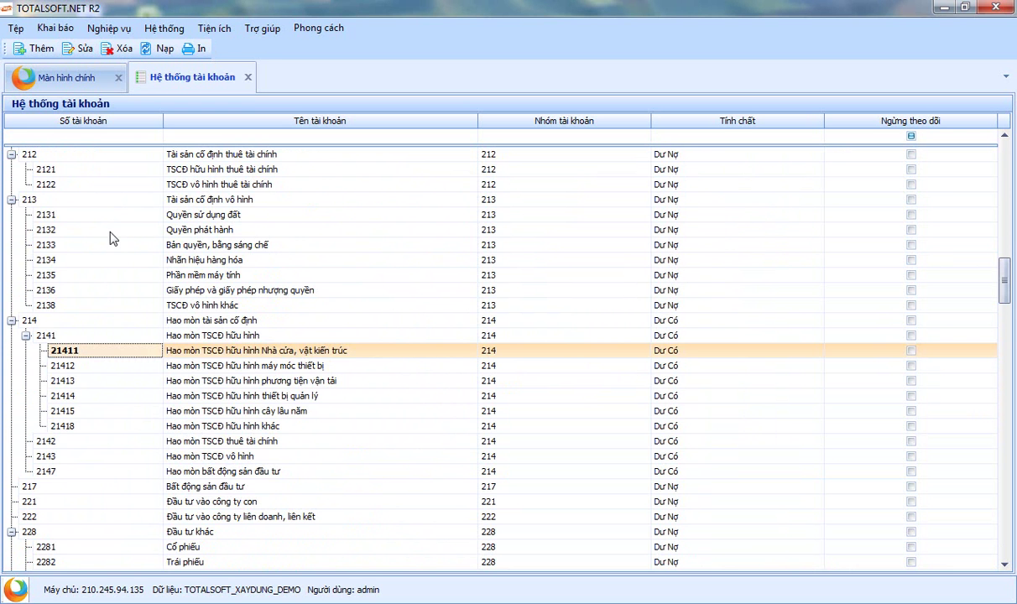
scroll(112, 235, "up", 4)
scroll(108, 234, "down", 1)
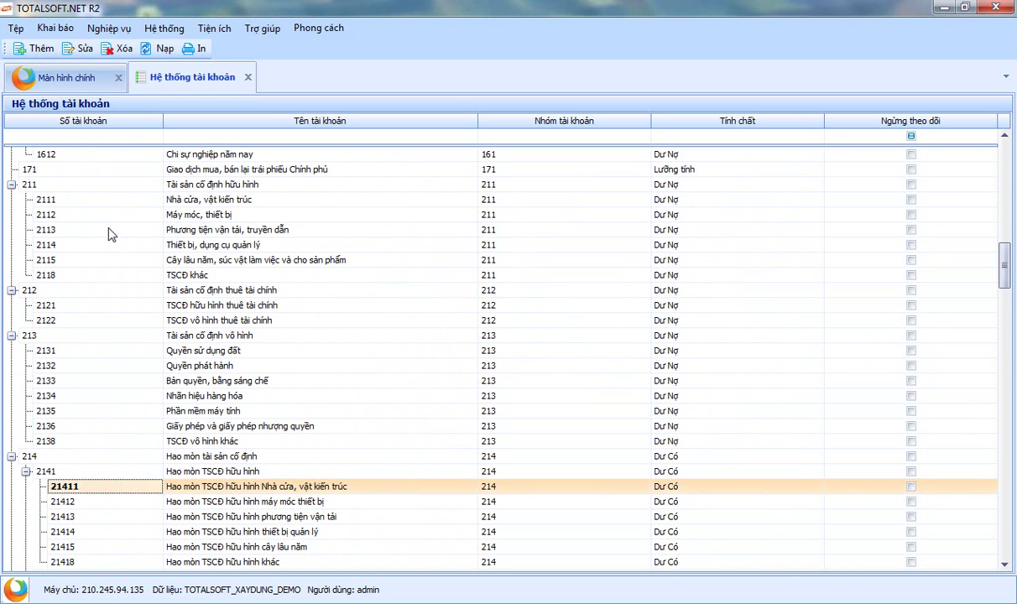
left_click(73, 204)
scroll(86, 369, "down", 2)
left_click(70, 384)
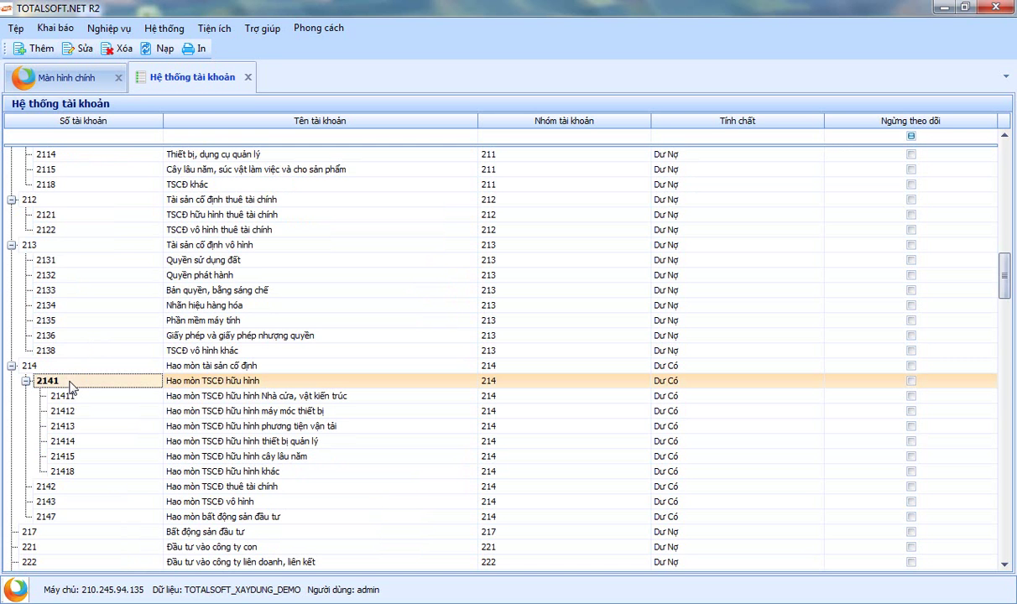
scroll(64, 248, "up", 1)
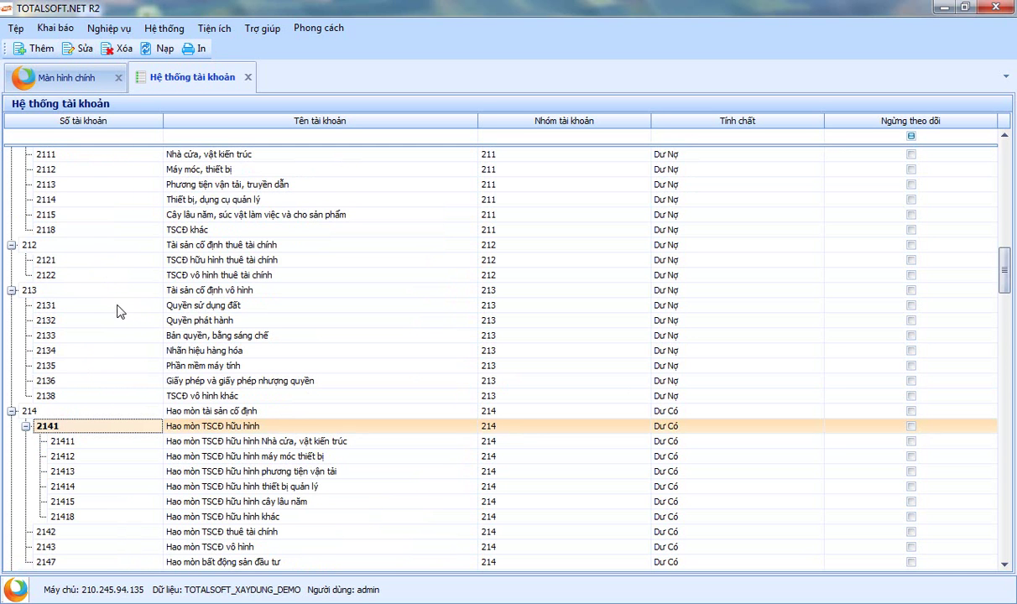
- Compare fixed-asset accounts 2111 to 2113 with depreciation accounts 21411 to 21413 by number and name
left_click(79, 151)
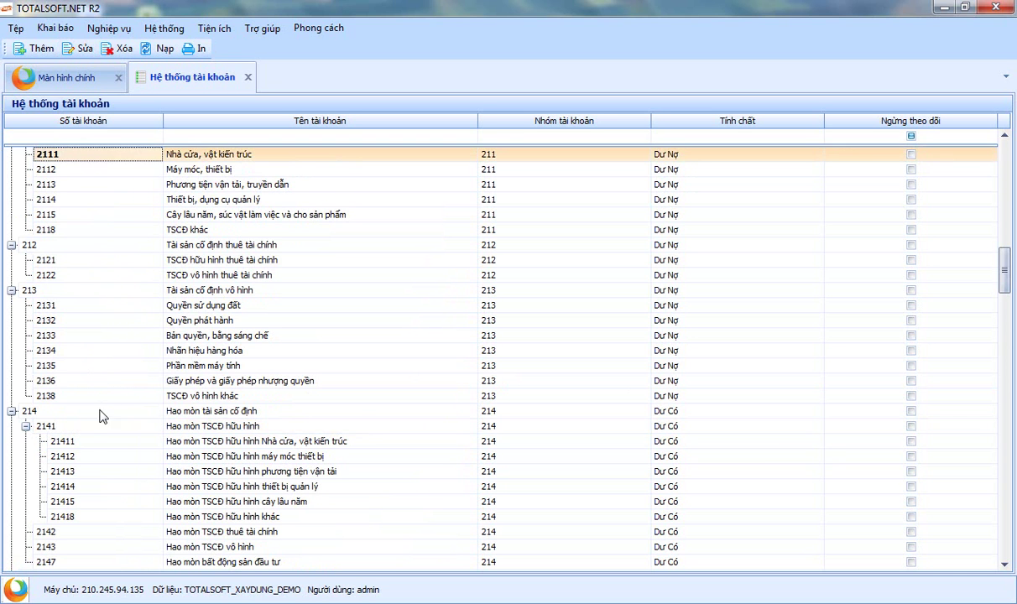
left_click(86, 445)
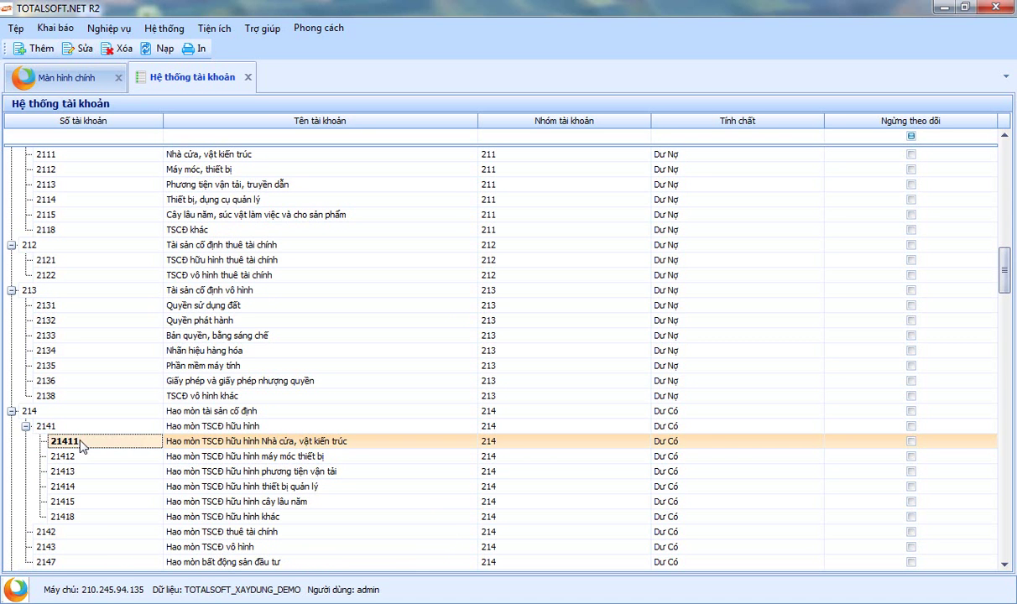
left_click(73, 154)
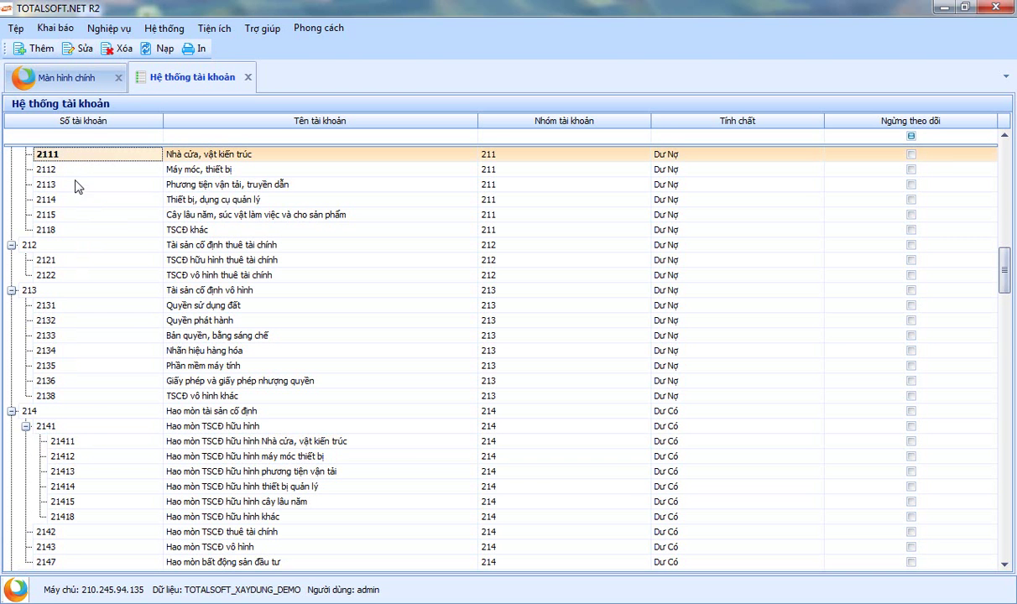
left_click(77, 447)
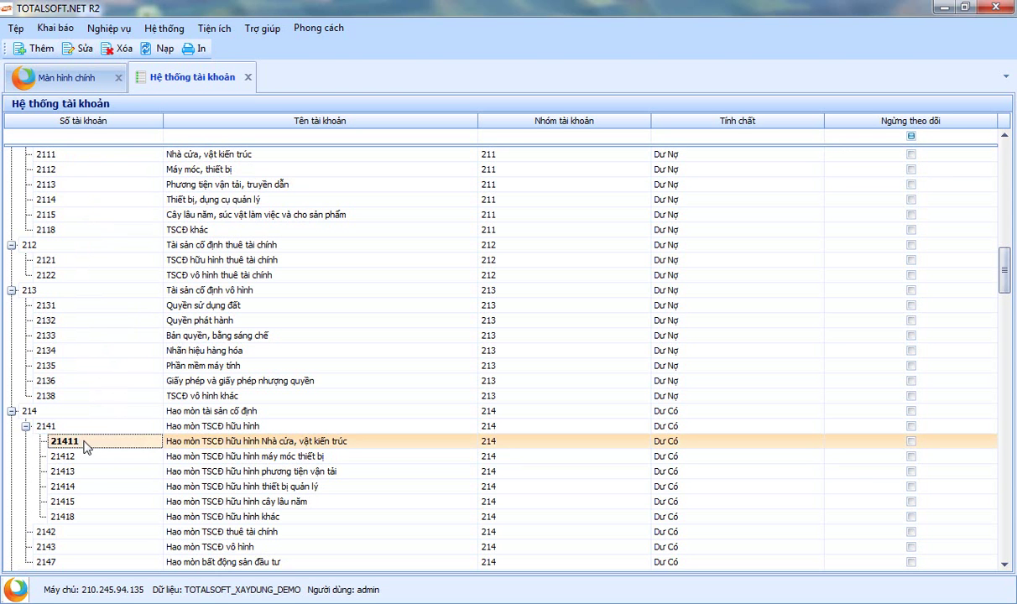
left_click(66, 159)
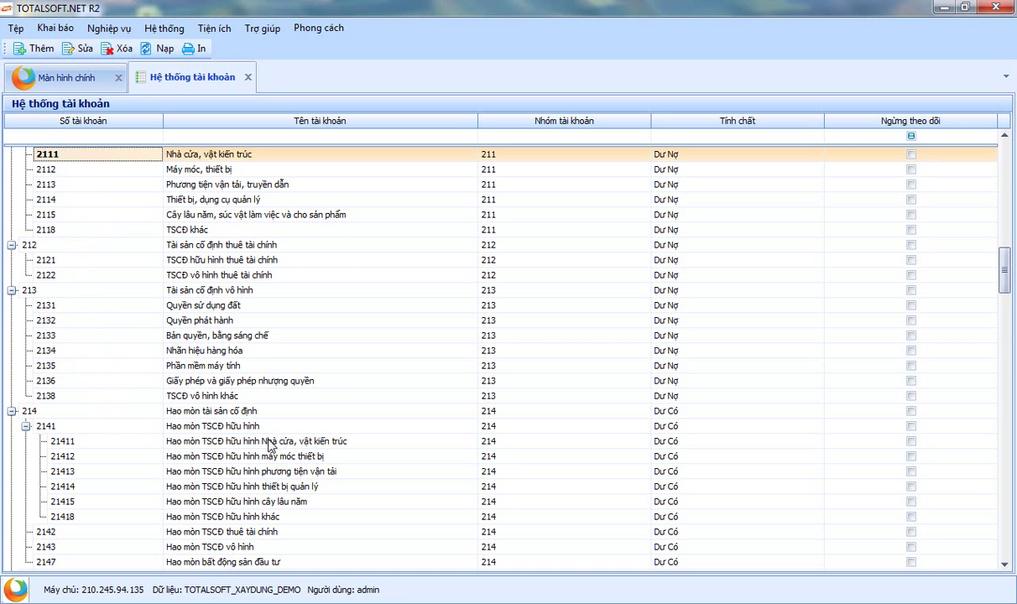
left_click(269, 443)
left_click(93, 457)
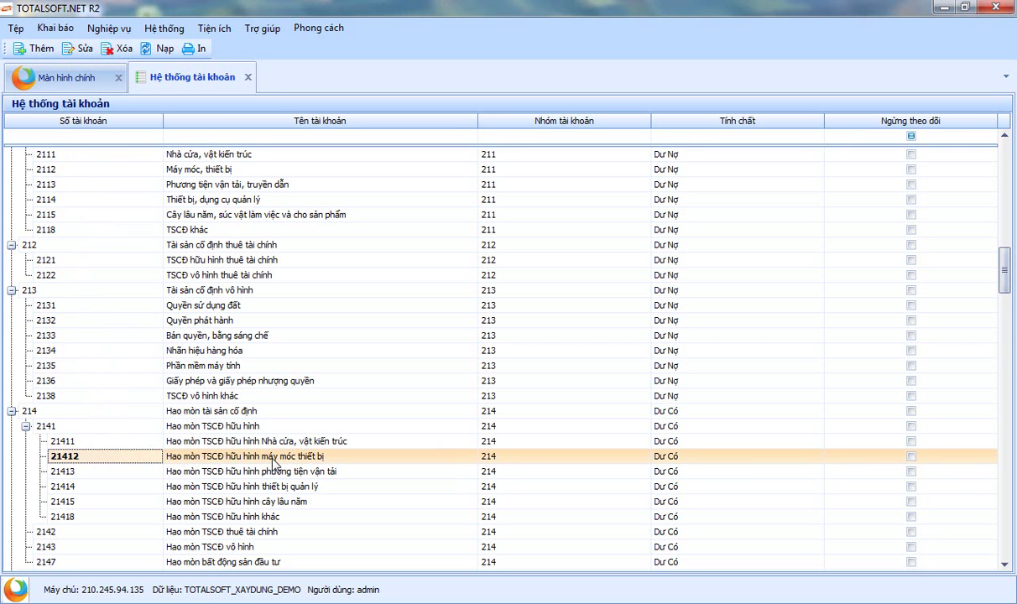
left_click(271, 459)
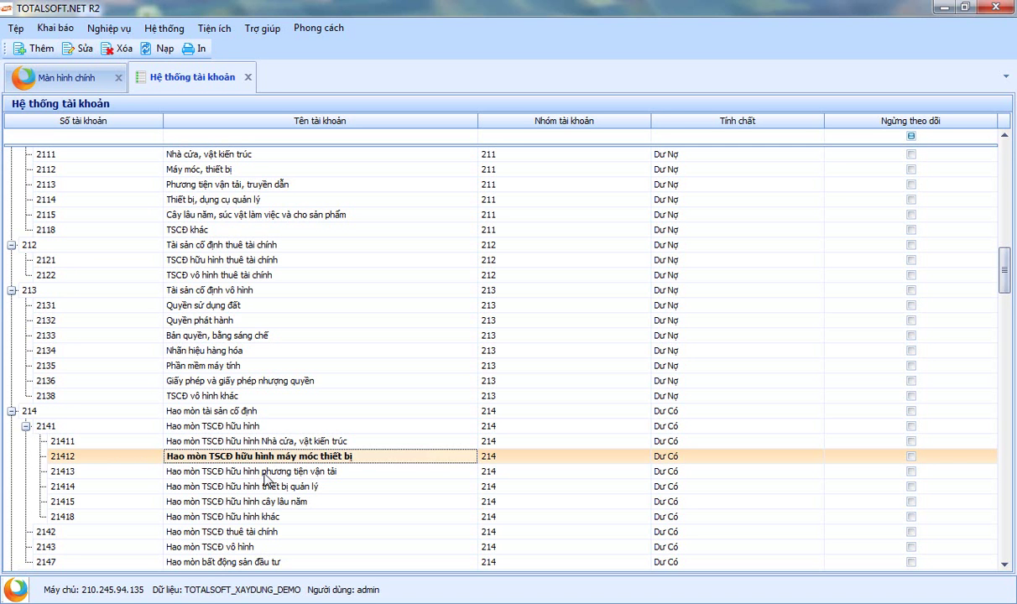
left_click(263, 473)
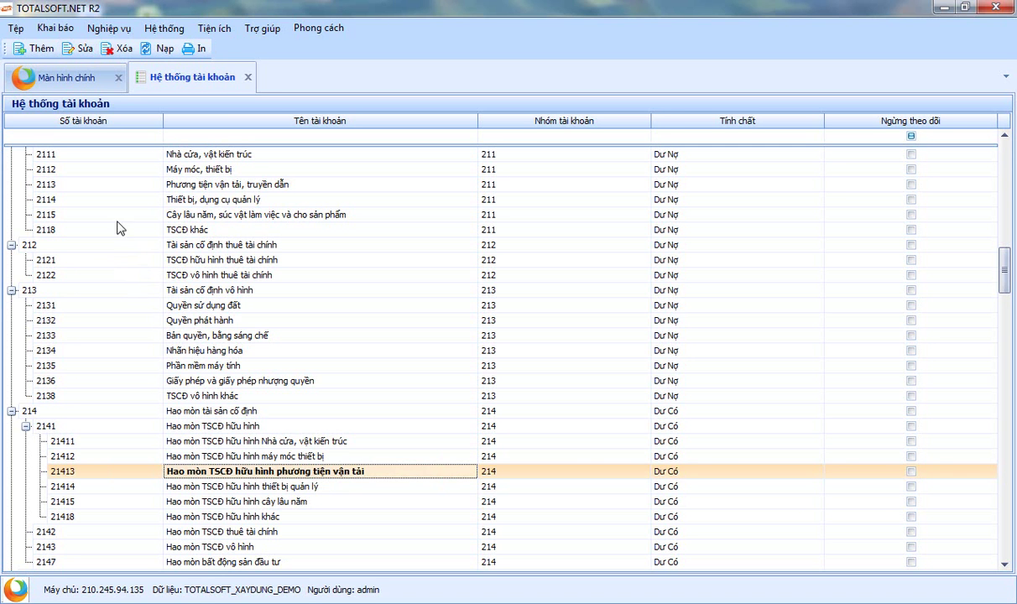
left_click(88, 185)
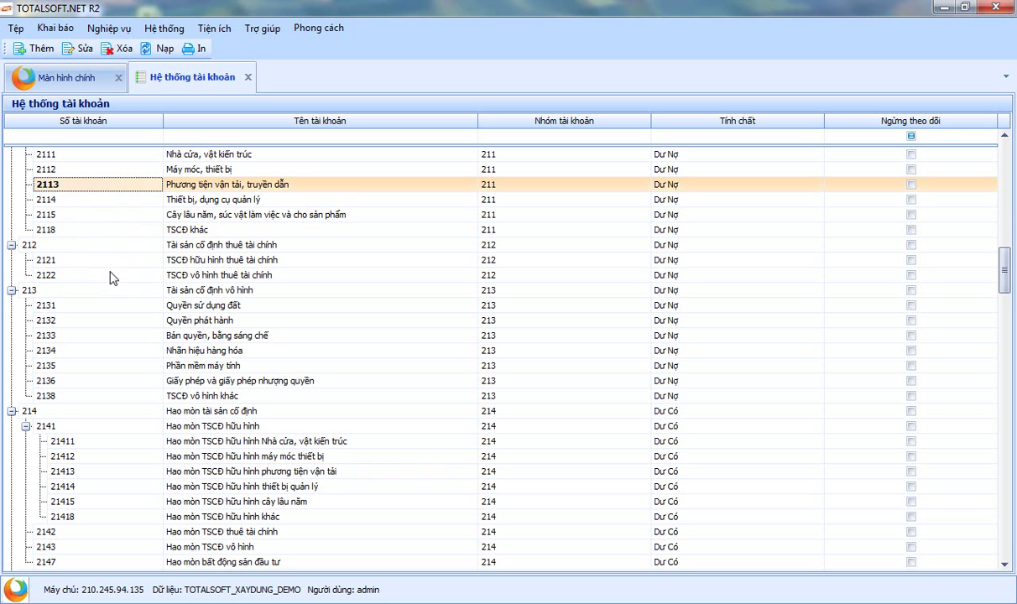
- Examine revenue sub-accounts 5111, 5112 and 5113 under account 511
scroll(112, 288, "down", 10)
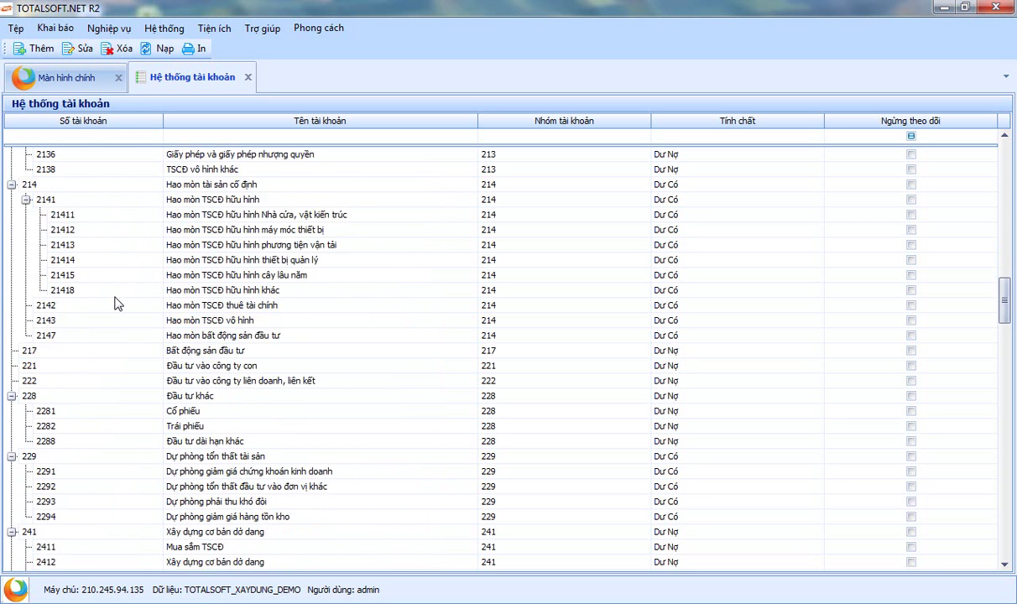
scroll(117, 305, "down", 20)
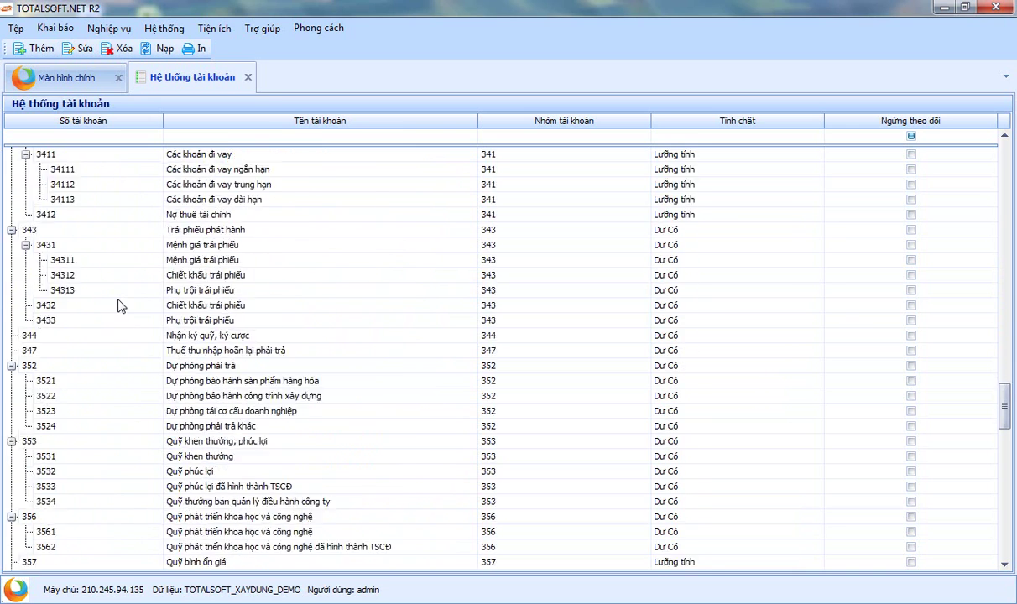
scroll(118, 306, "down", 12)
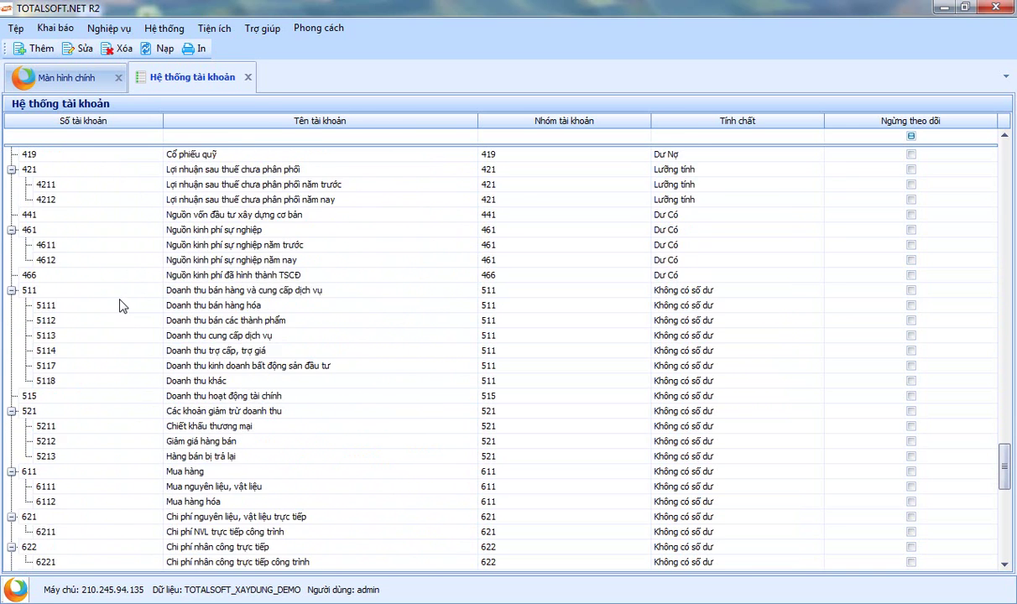
scroll(114, 281, "down", 2)
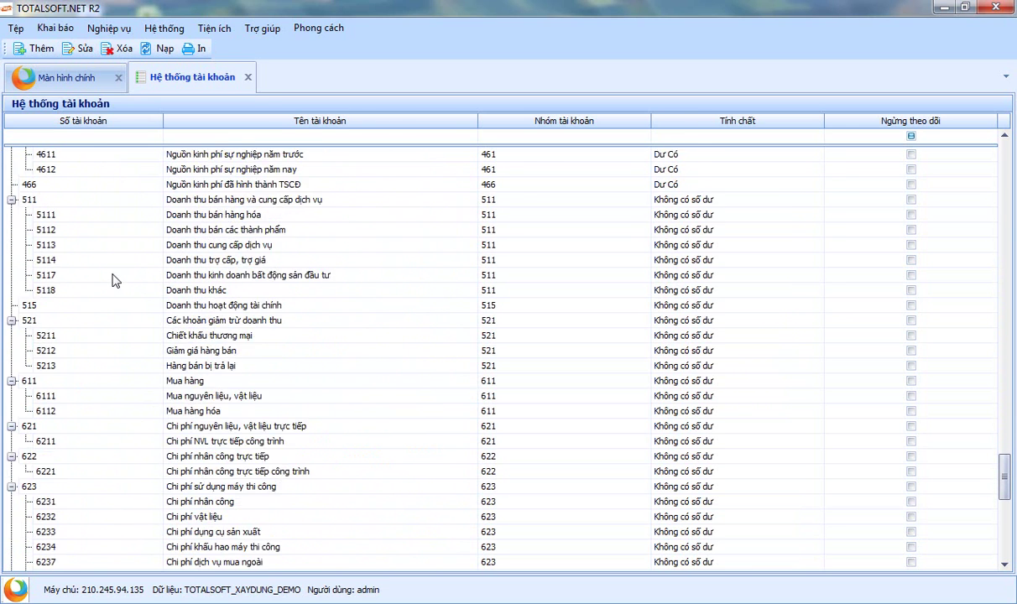
scroll(114, 280, "up", 2)
left_click(79, 262)
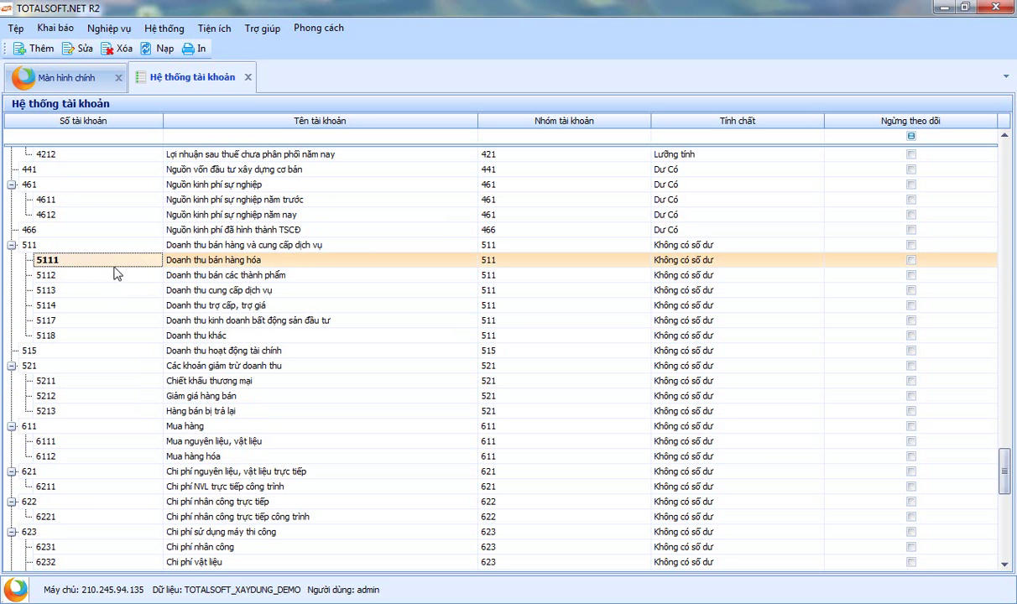
left_click(246, 277)
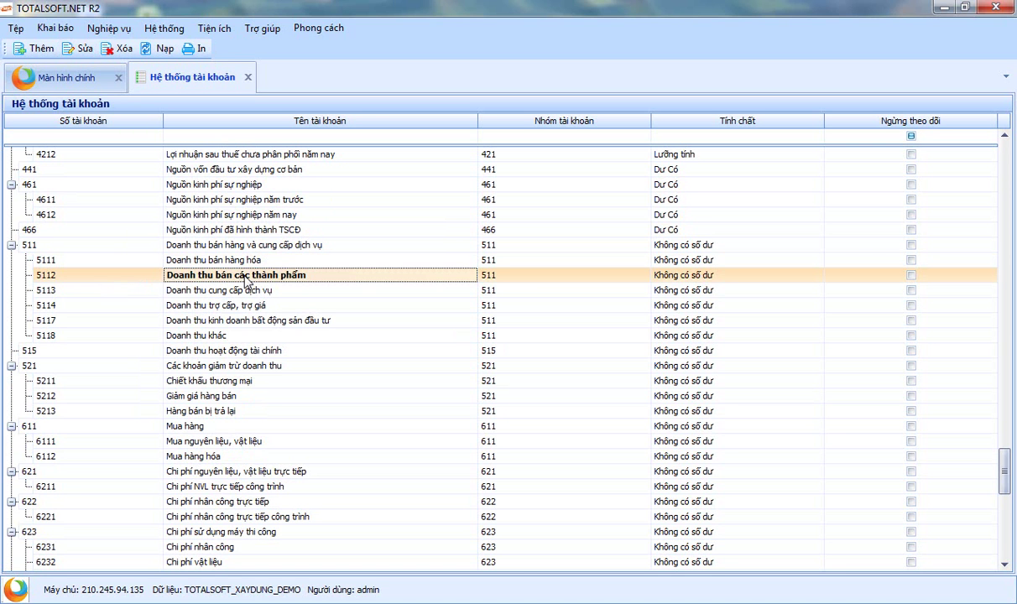
left_click(168, 290)
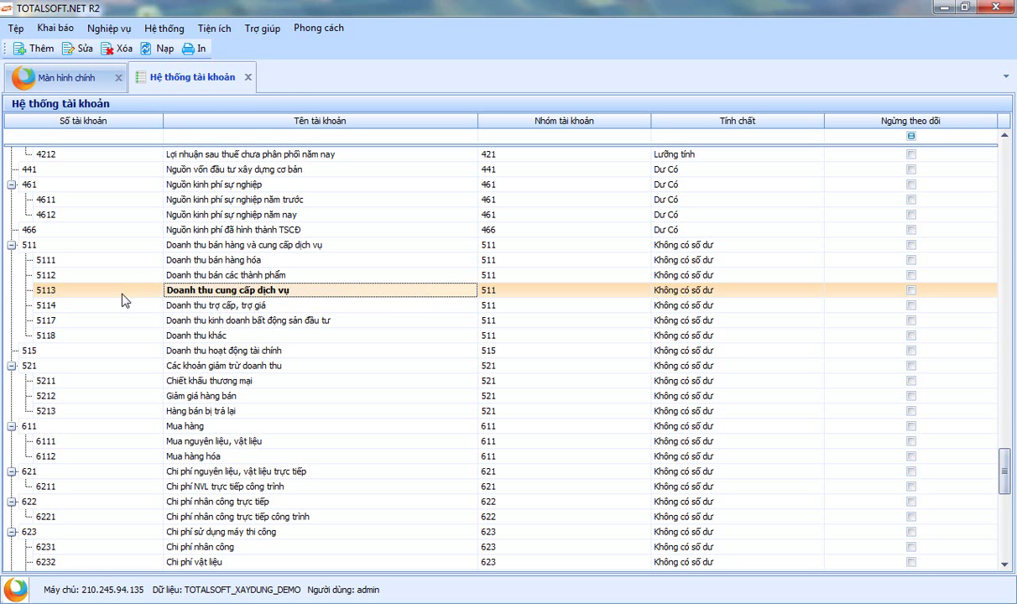
- Compare the breakdown of cost-of-goods account 632 with the revenue sub-accounts under 511
scroll(118, 301, "down", 6)
scroll(115, 300, "down", 4)
left_click(63, 305)
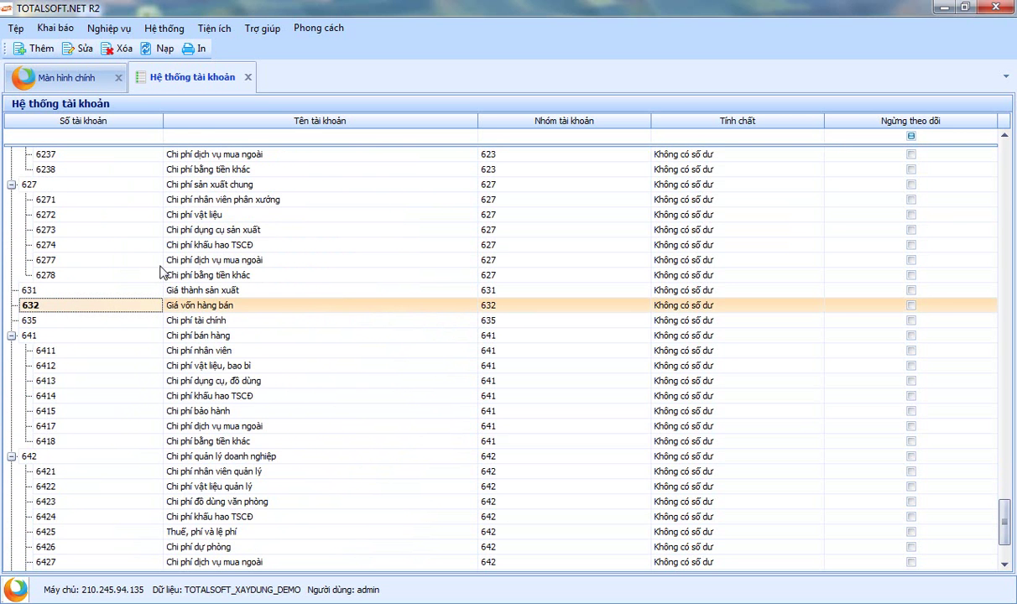
scroll(128, 220, "up", 1)
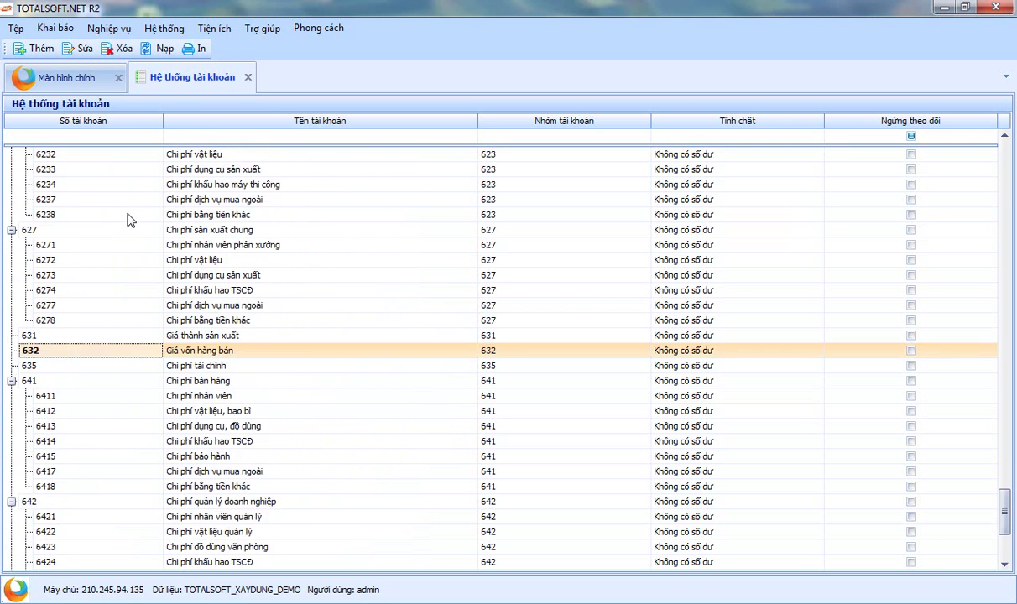
scroll(128, 220, "up", 4)
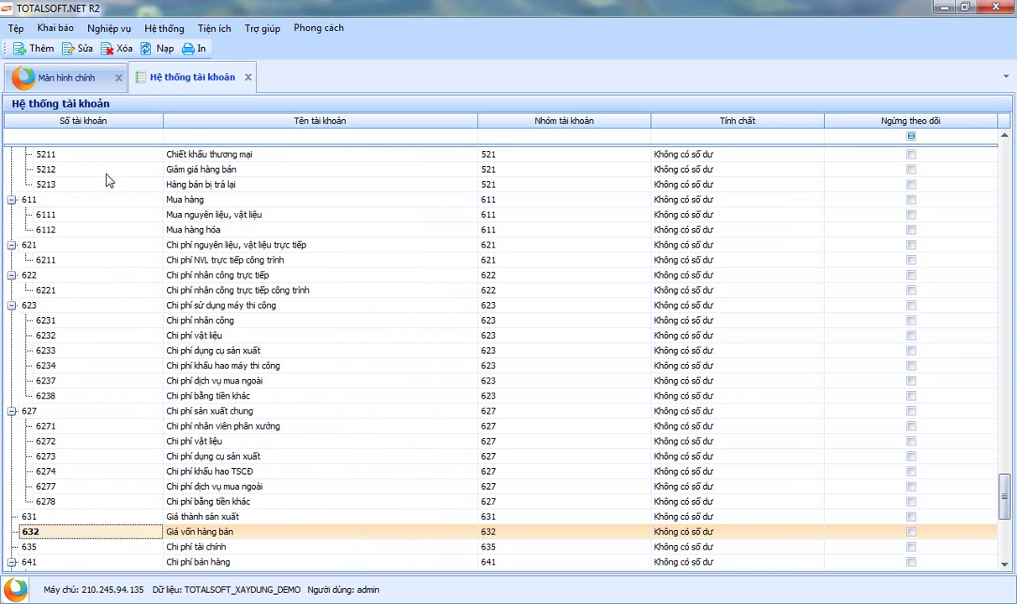
scroll(107, 180, "up", 3)
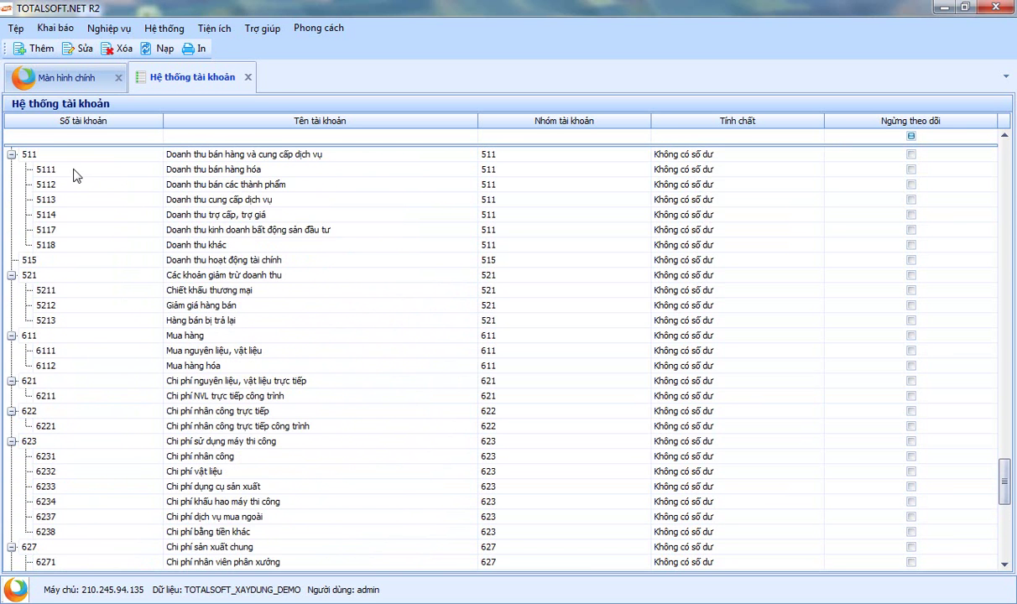
scroll(97, 186, "down", 5)
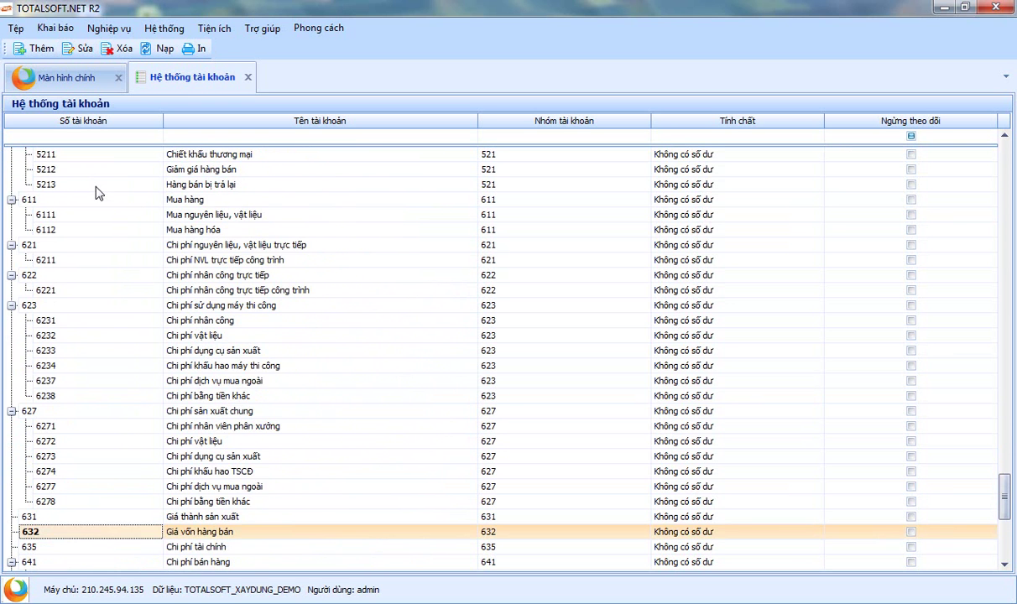
scroll(101, 441, "down", 1)
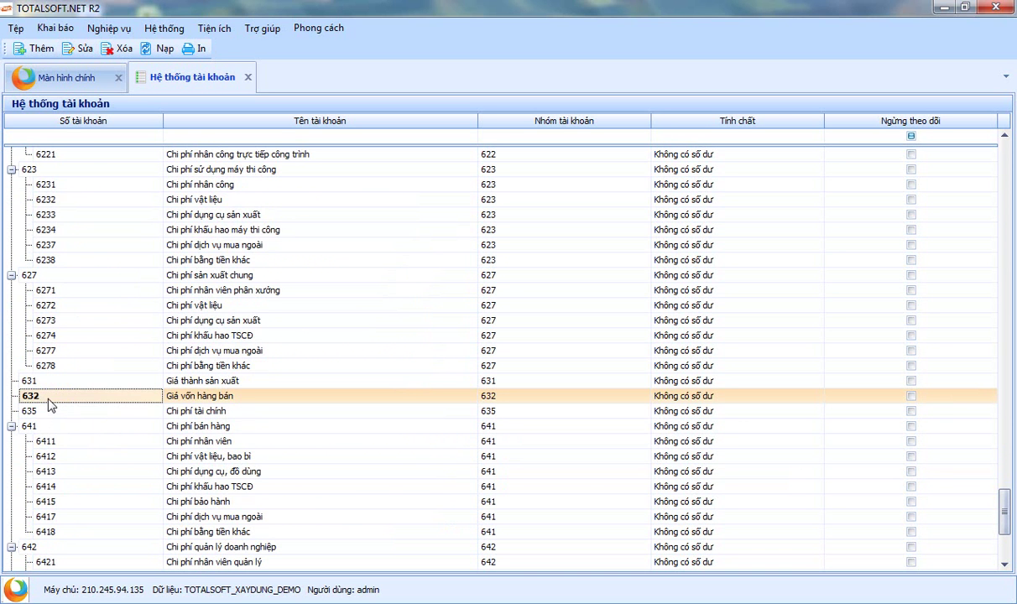
- Draft a new account 6321 named Giá vốn hàng bán, with 632 as its summary account
right_click(49, 405)
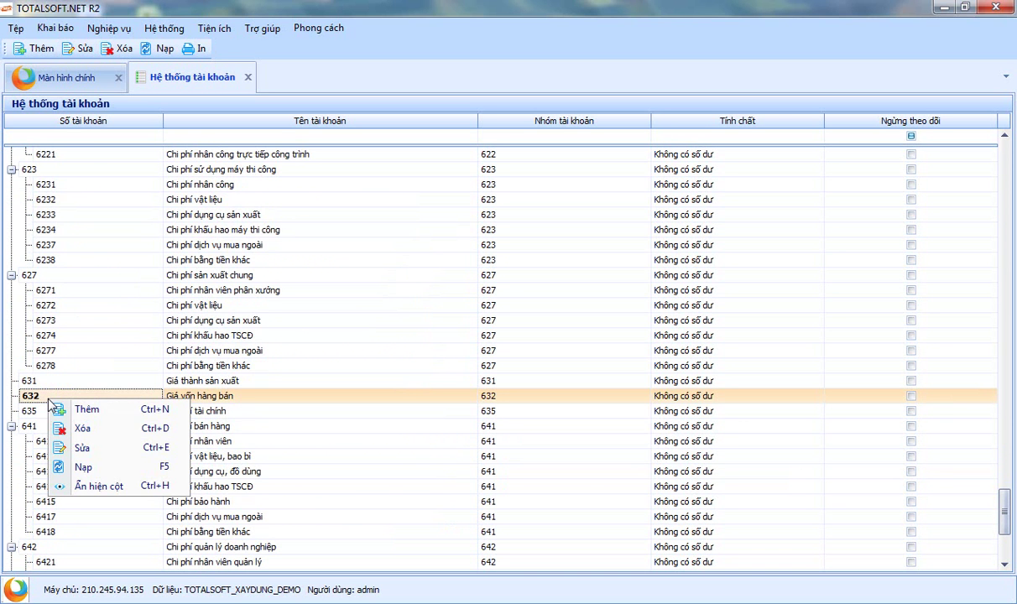
left_click(97, 412)
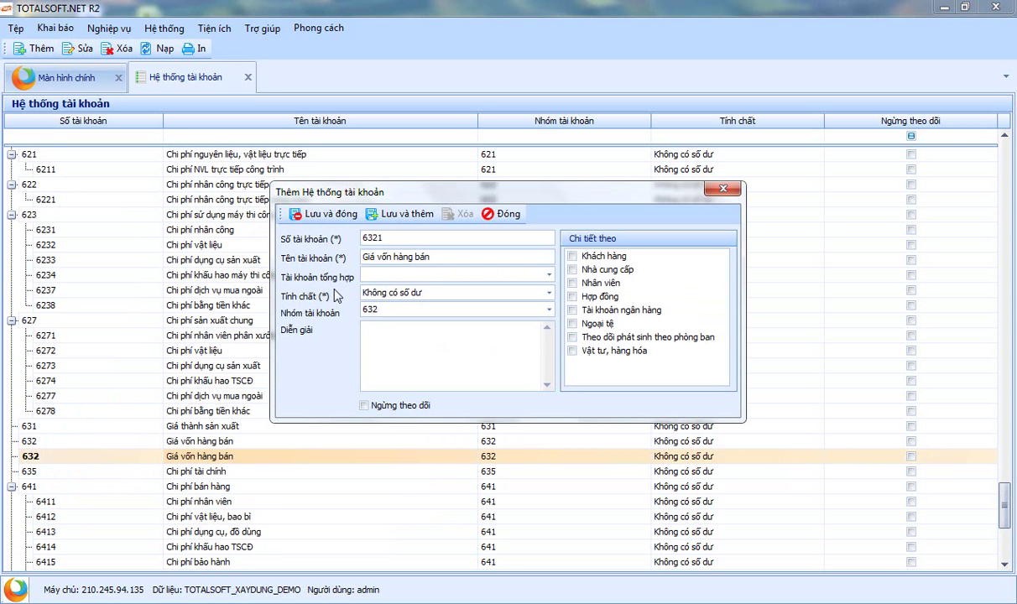
left_click(550, 278)
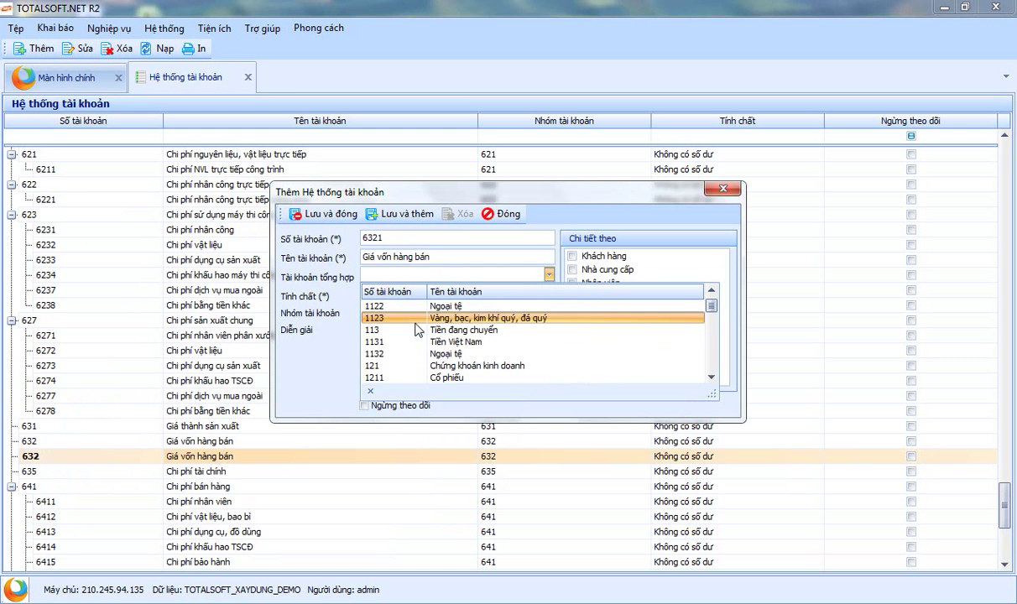
scroll(418, 330, "down", 4)
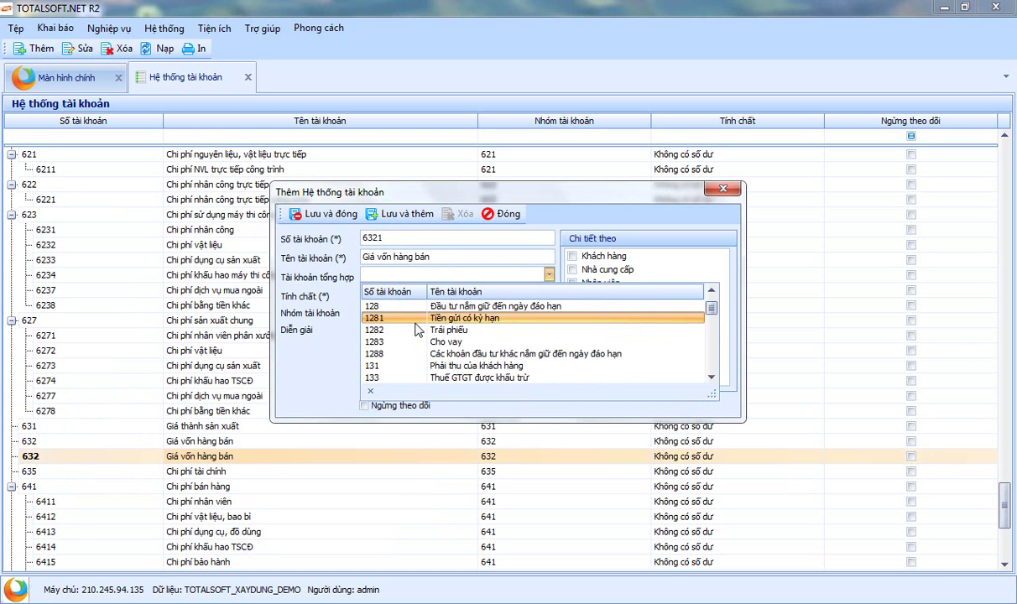
left_click(374, 237)
type("1")
double_click(363, 239)
left_click(368, 276)
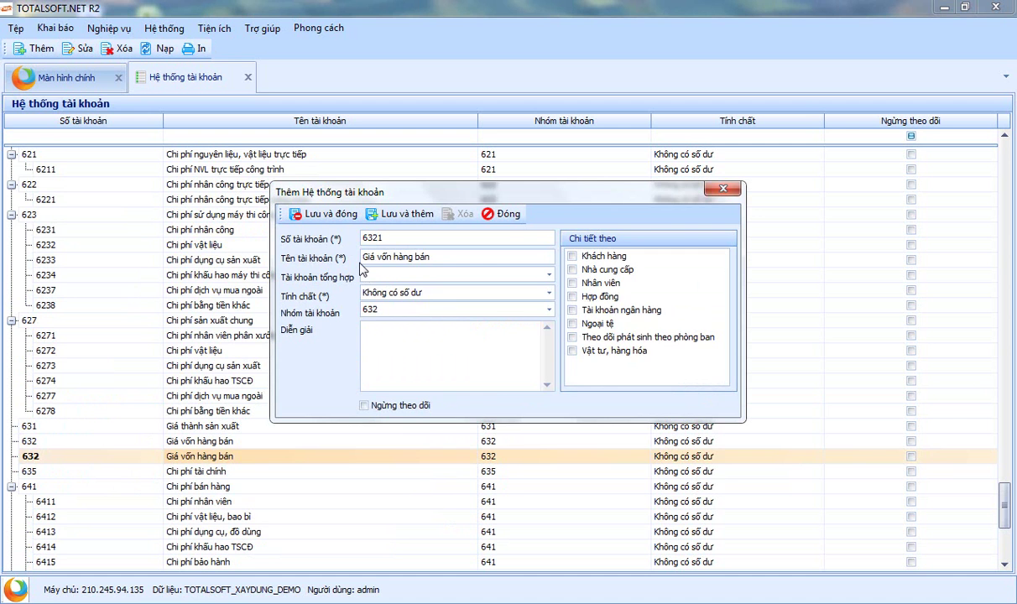
type("632")
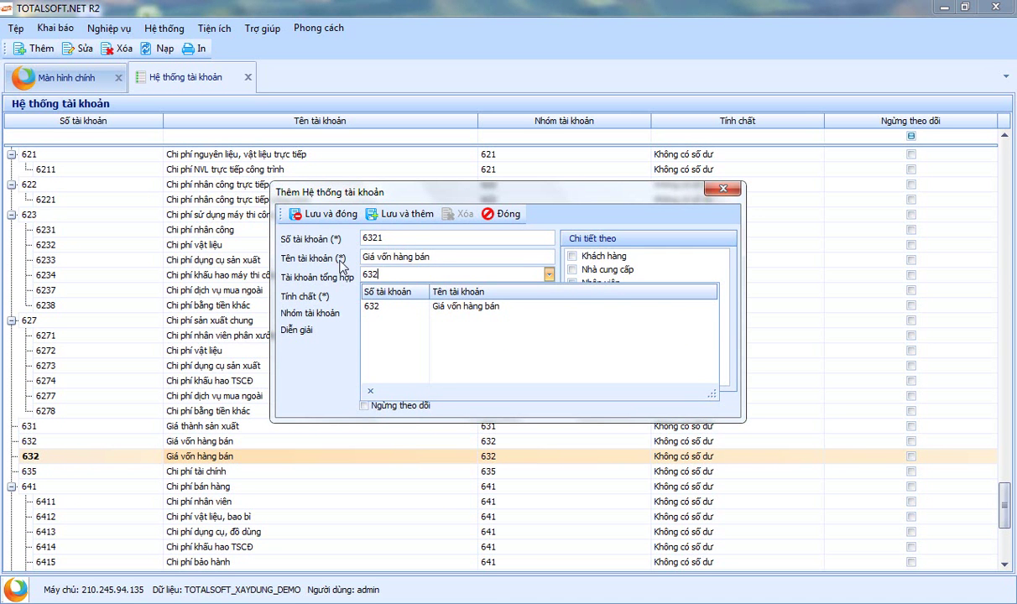
key("Return")
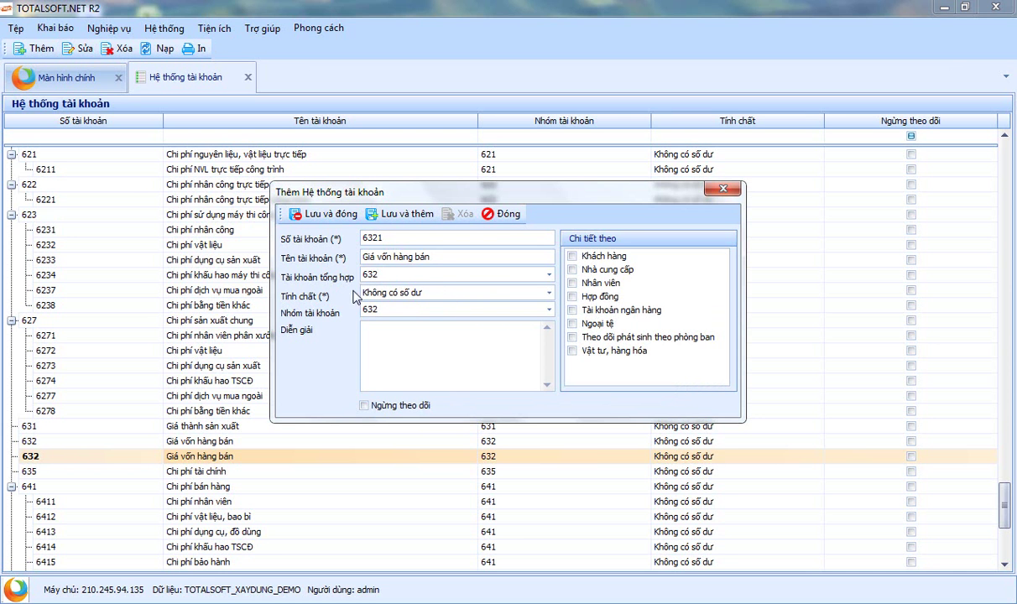
- Review the balance-nature options for account 6321, keep Không có số dư, and close the form without saving
left_click(394, 294)
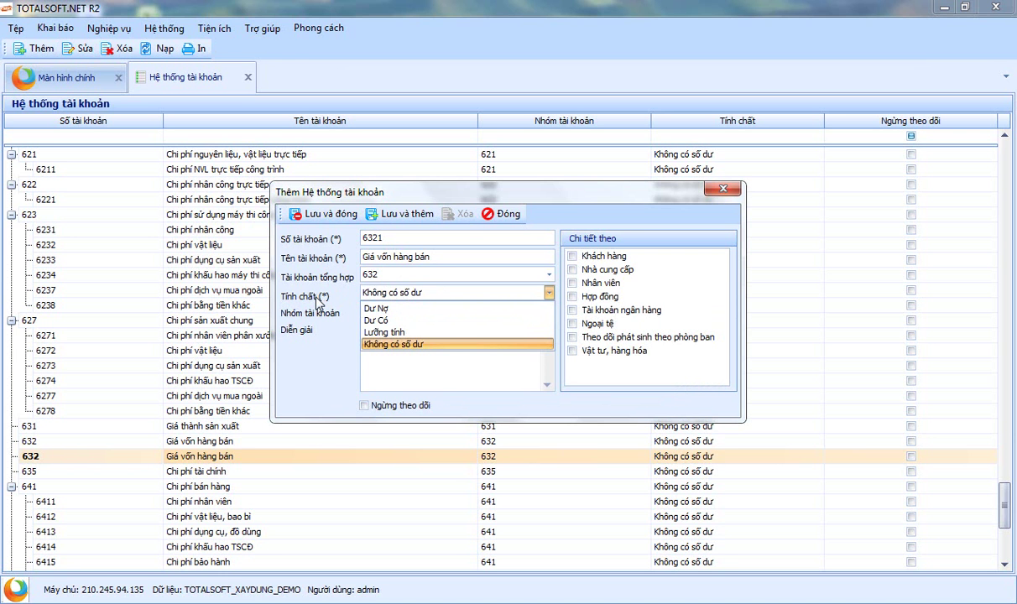
key("Up")
key("Down")
key("Up")
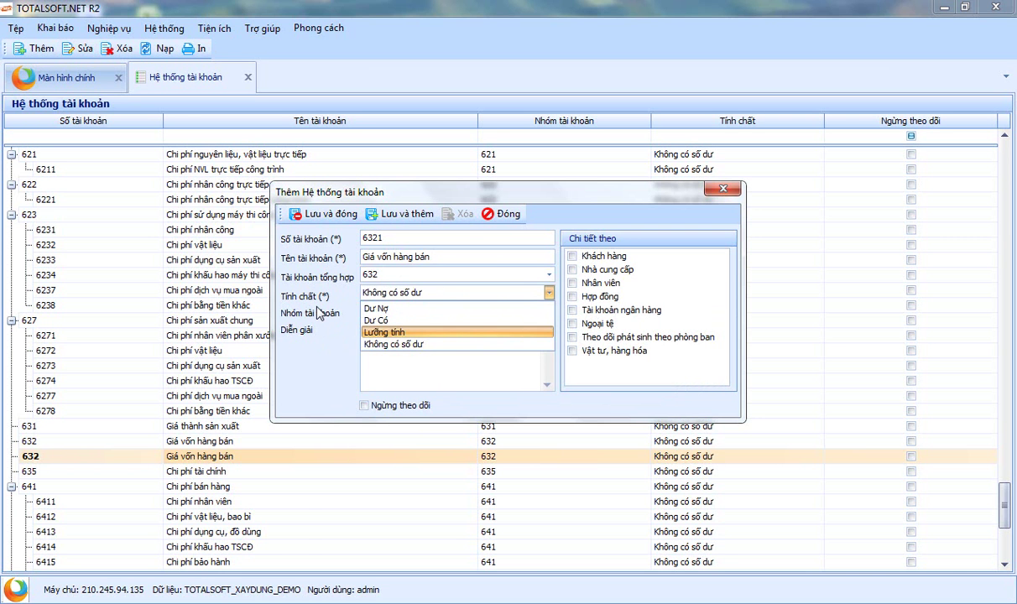
key("Escape")
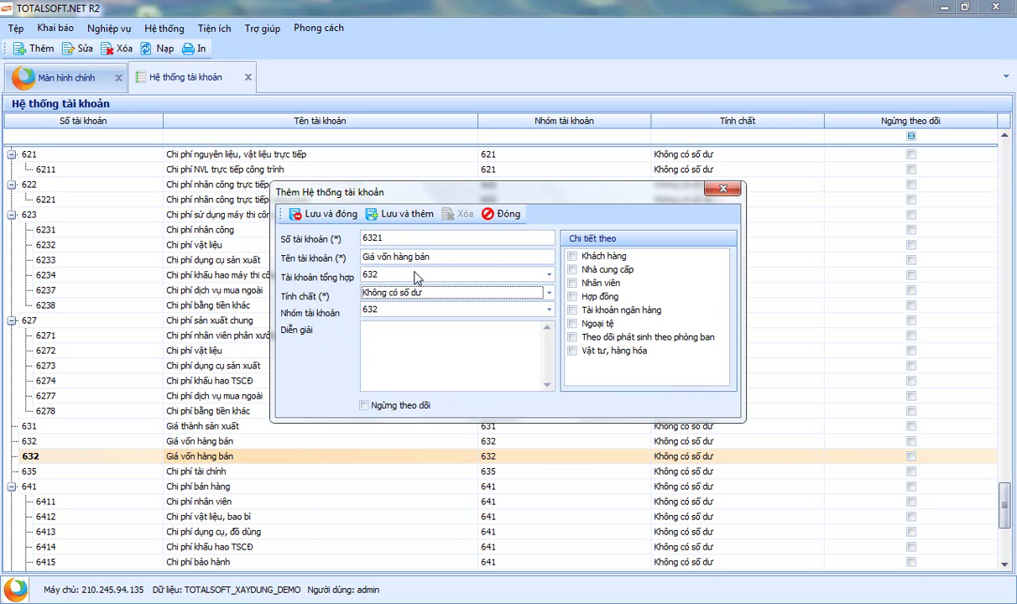
left_click(509, 216)
left_click(527, 360)
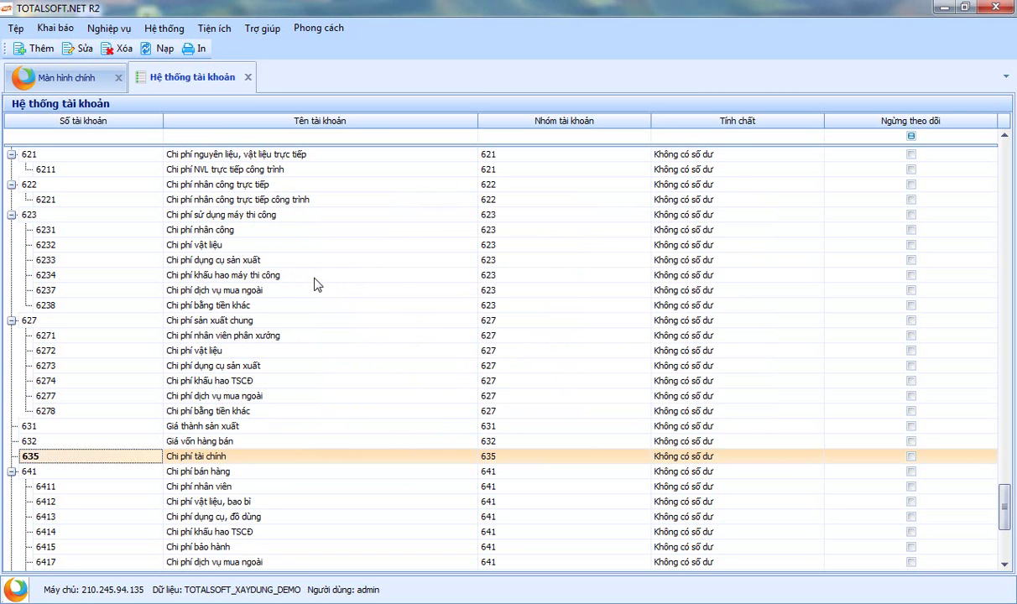